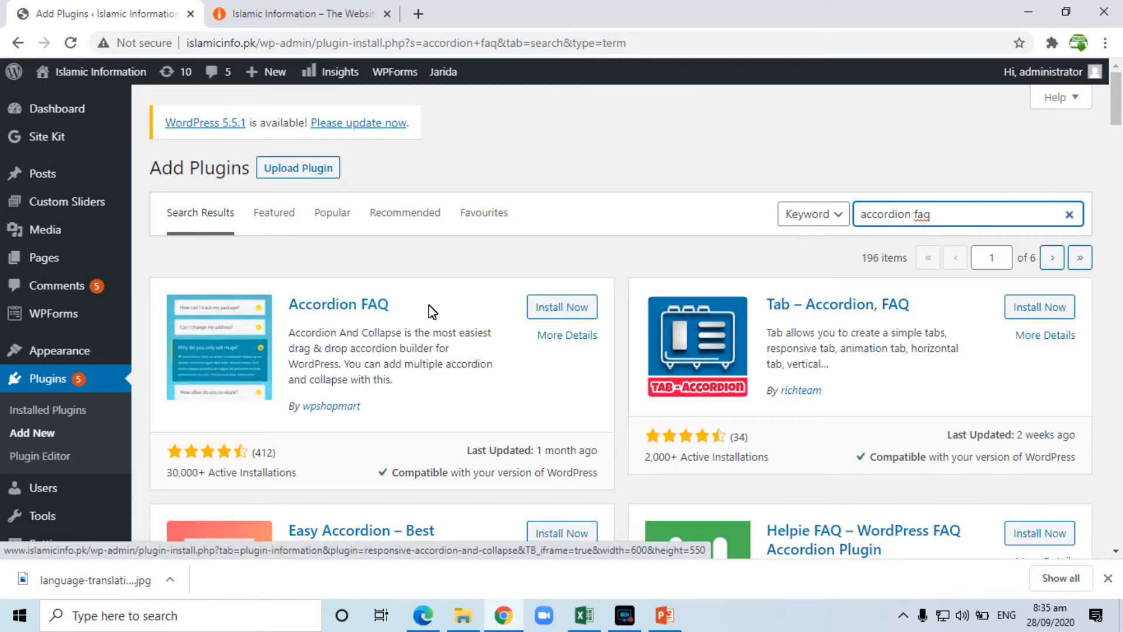
Install and activate the Accordion FAQ plugin by wpshopmart
{"action": "left_click", "coordinate": [548, 307]}
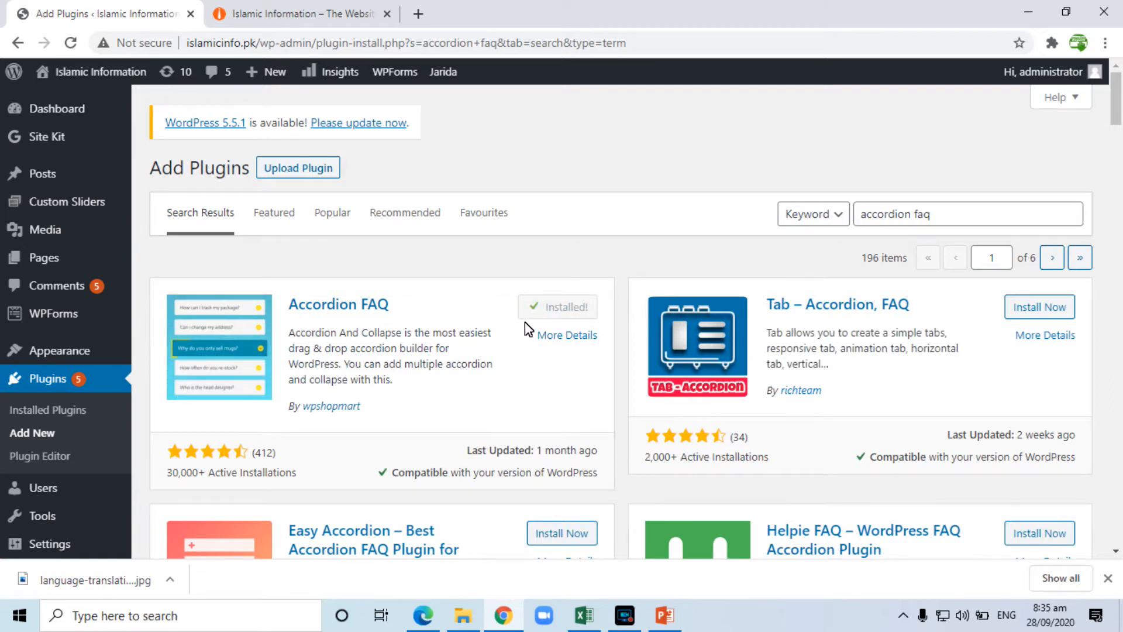
{"action": "left_click", "coordinate": [572, 310]}
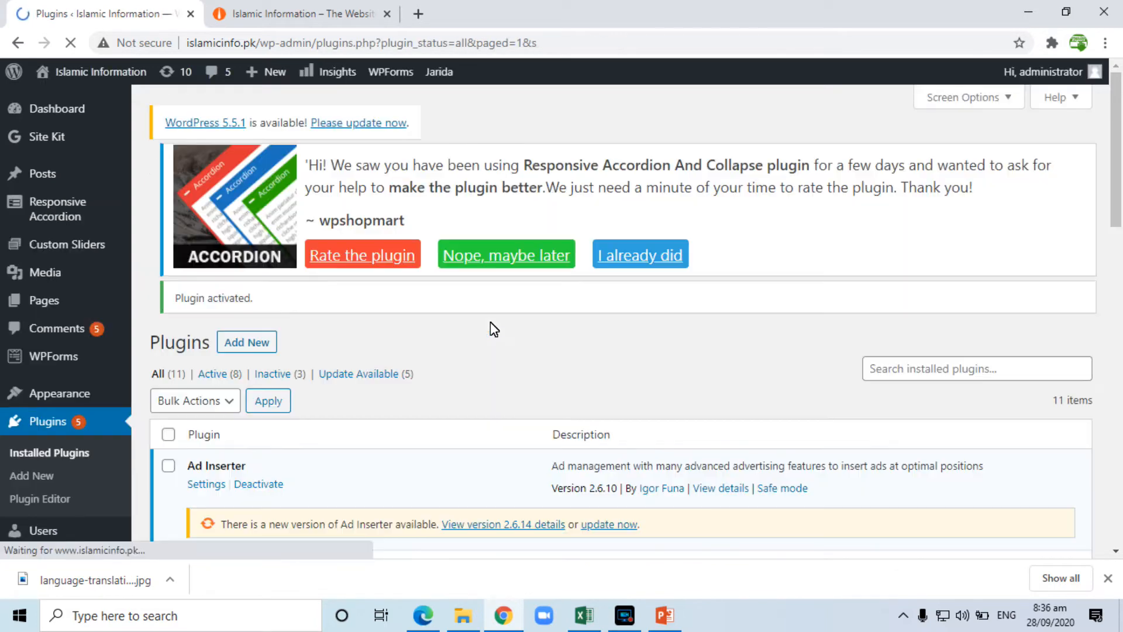
Create a new responsive accordion and title it "FAQs"
{"action": "mouse_move", "coordinate": [61, 203]}
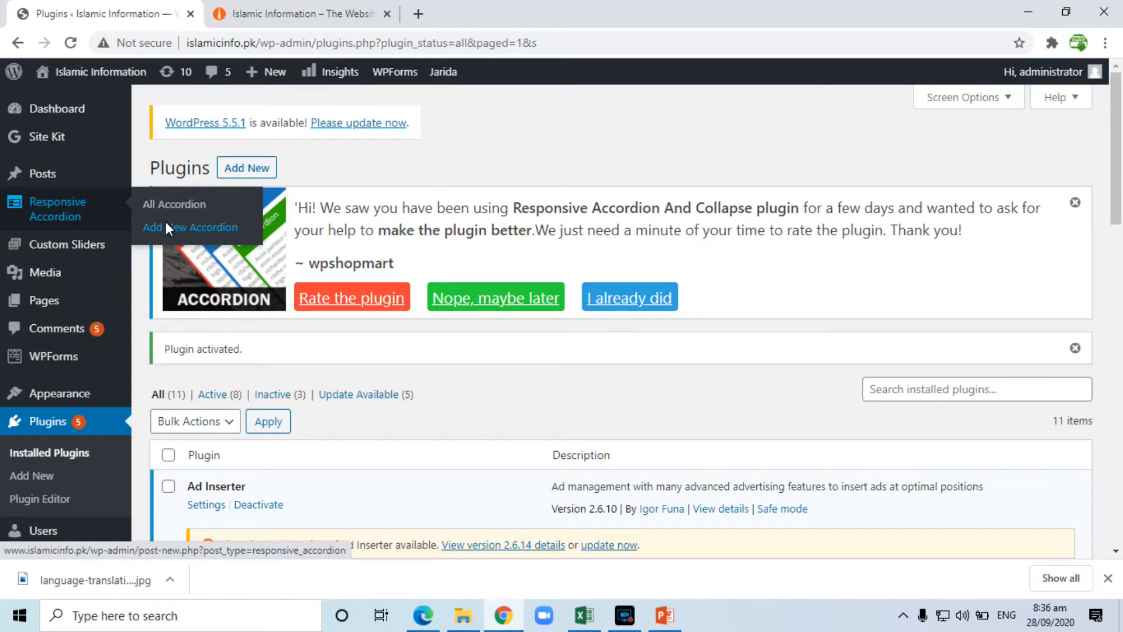
{"action": "left_click", "coordinate": [198, 226]}
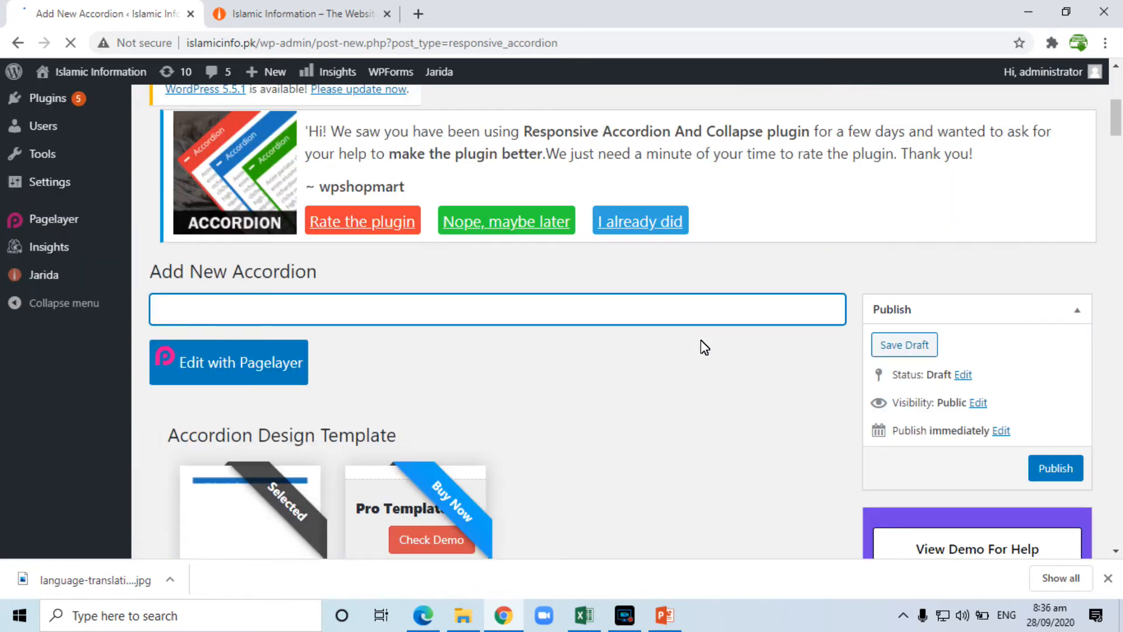
{"action": "scroll", "coordinate": [712, 424], "scroll_direction": "down", "scroll_amount": 6}
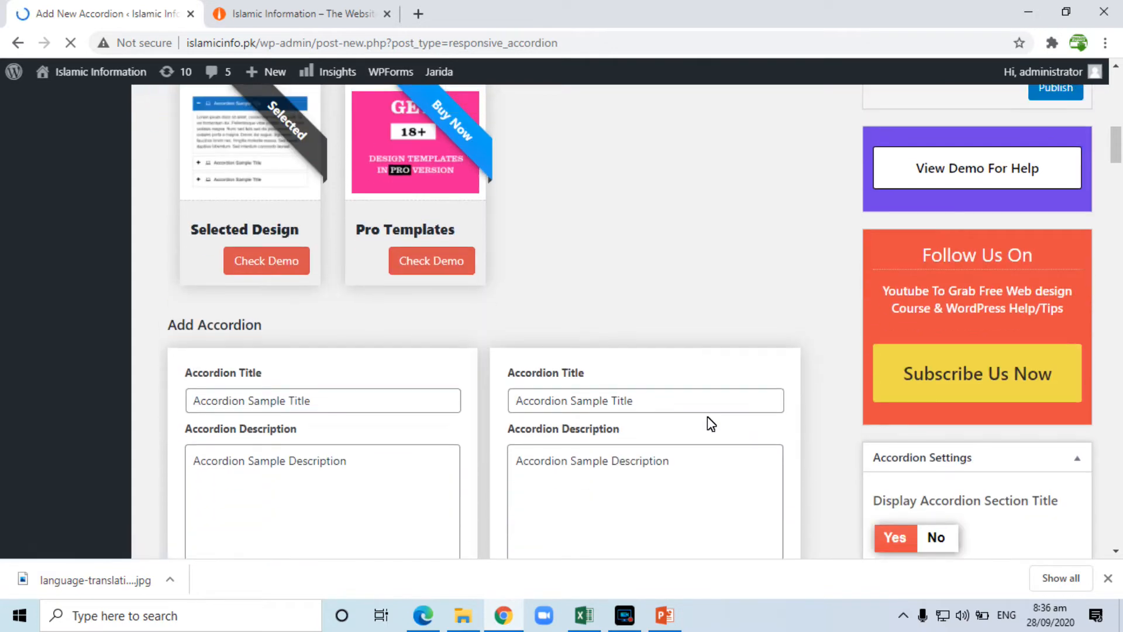
{"action": "scroll", "coordinate": [711, 423], "scroll_direction": "up", "scroll_amount": 8}
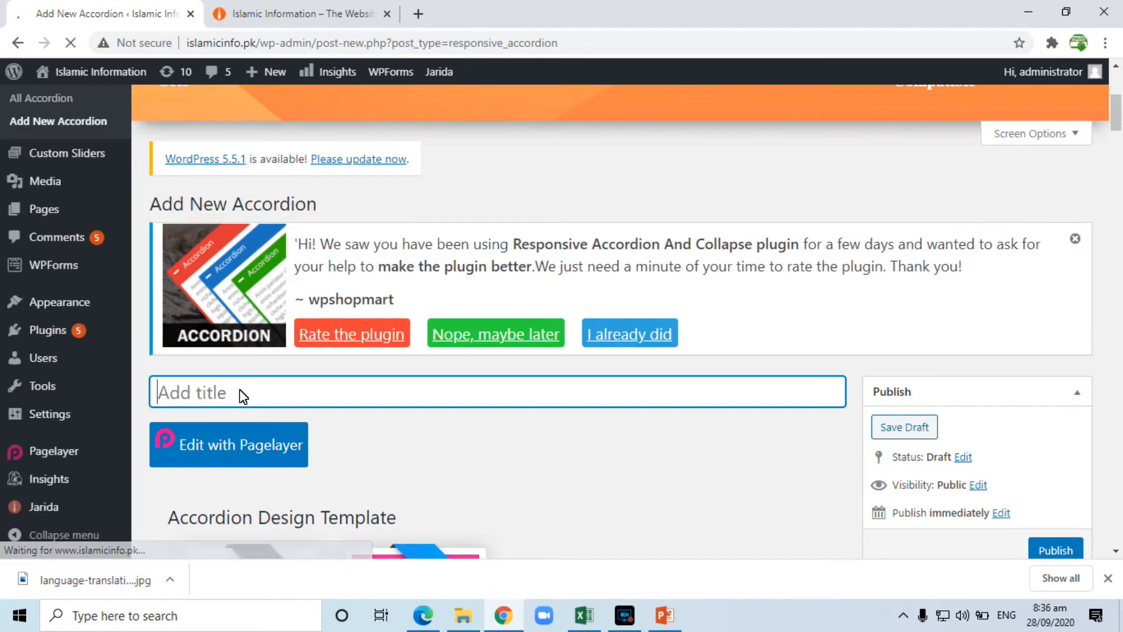
{"action": "left_click", "coordinate": [240, 389]}
{"action": "type", "text": "F"}
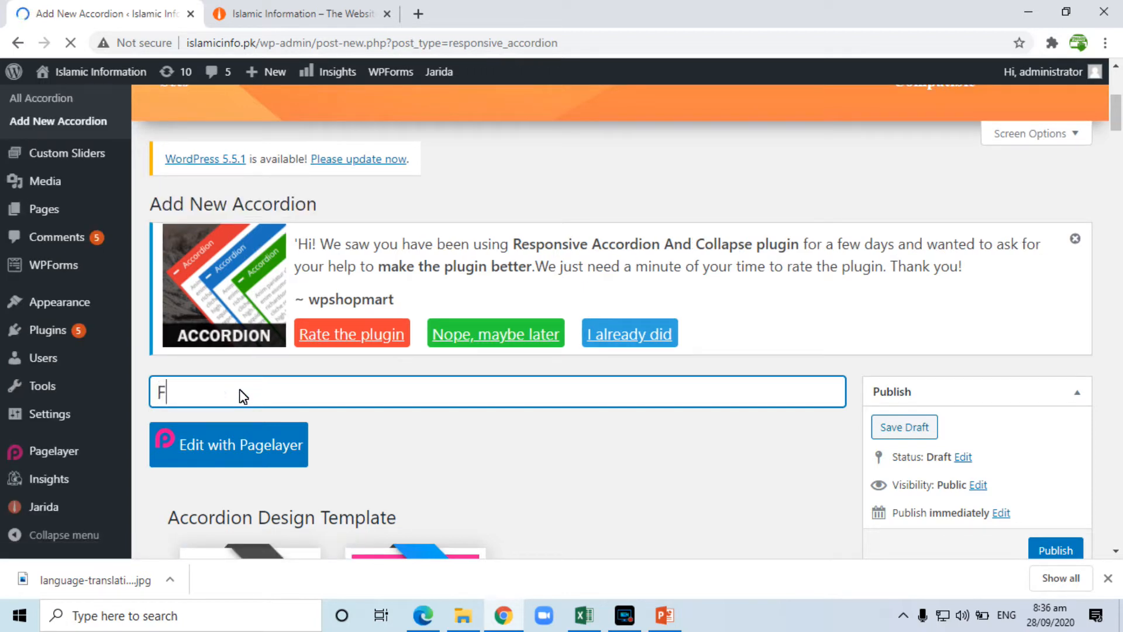
{"action": "type", "text": "AQs"}
Replace the first accordion's sample title with "What is the basics of this website?"
{"action": "scroll", "coordinate": [240, 389], "scroll_direction": "down", "scroll_amount": 10}
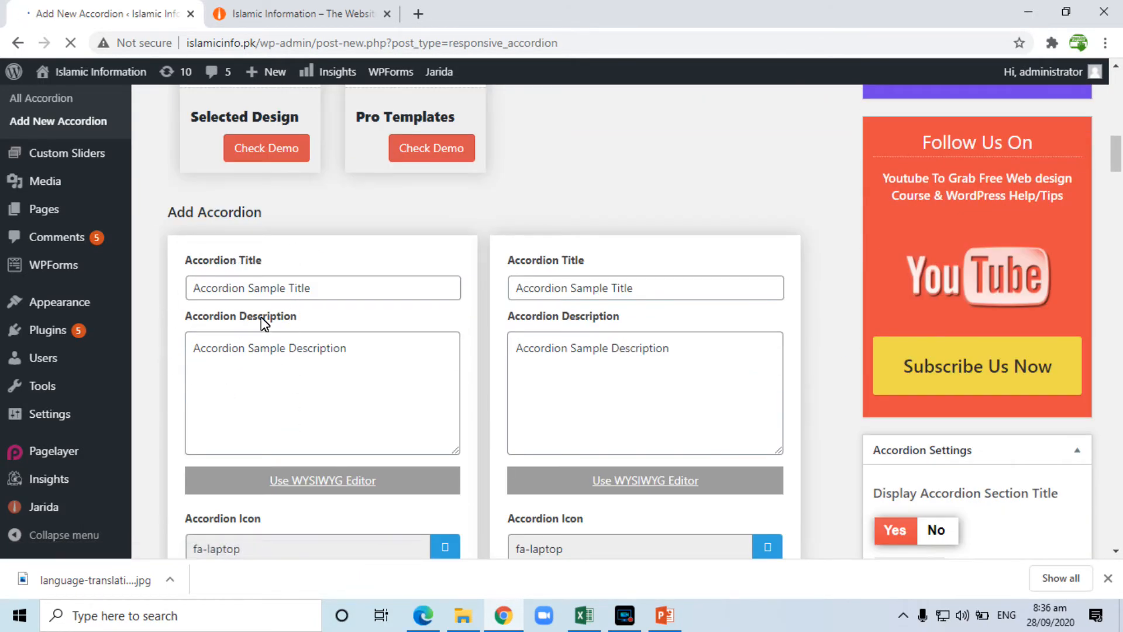
{"action": "left_click", "coordinate": [244, 287]}
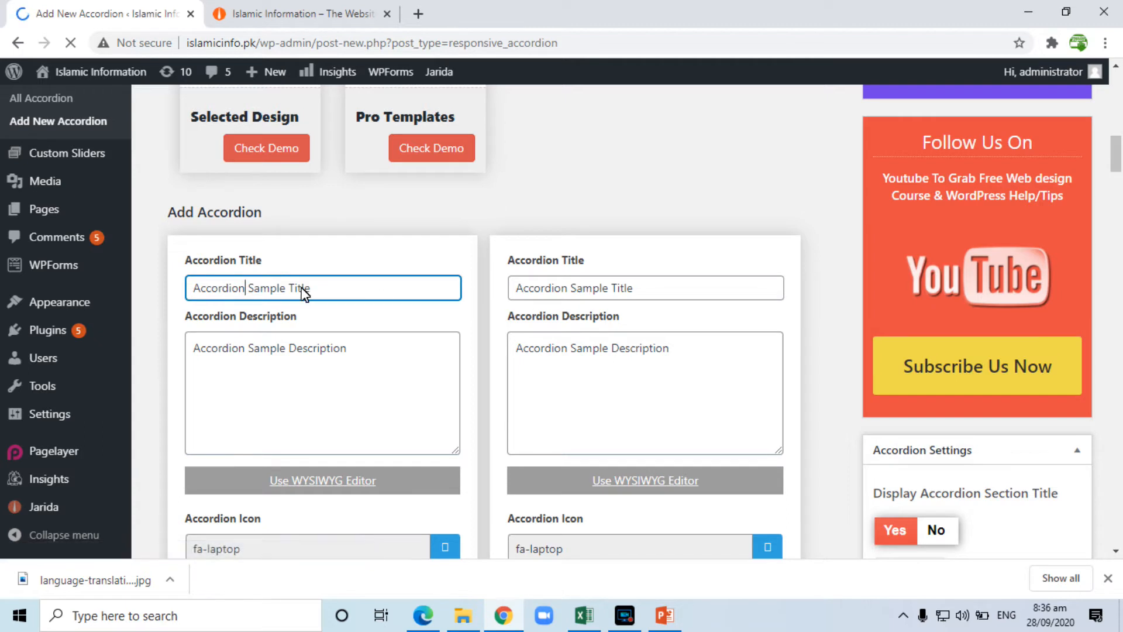
{"action": "left_click", "coordinate": [240, 389]}
{"action": "left_click_drag", "start_coordinate": [321, 286], "coordinate": [188, 290]}
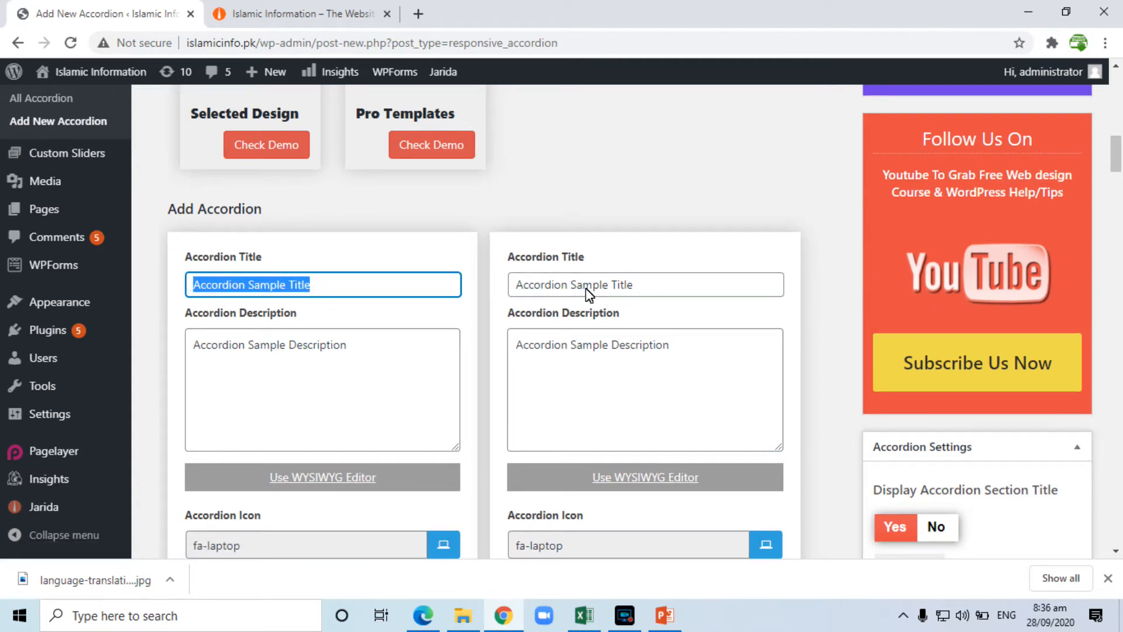
{"action": "type", "text": "W"}
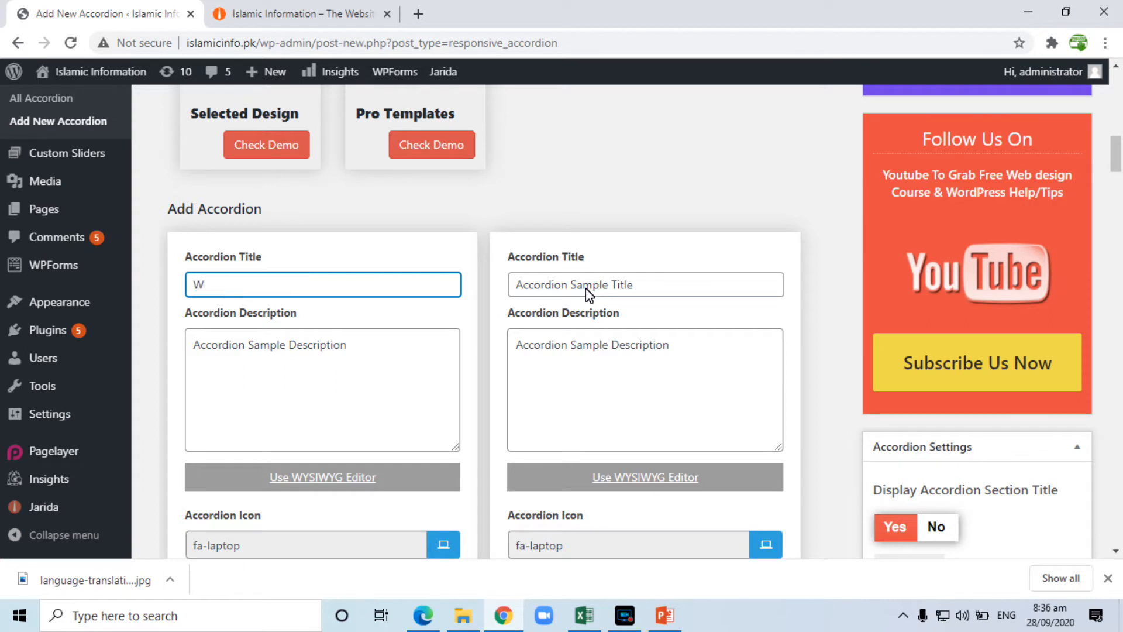
{"action": "type", "text": "hat is the"}
{"action": "type", "text": "basics of this b"}
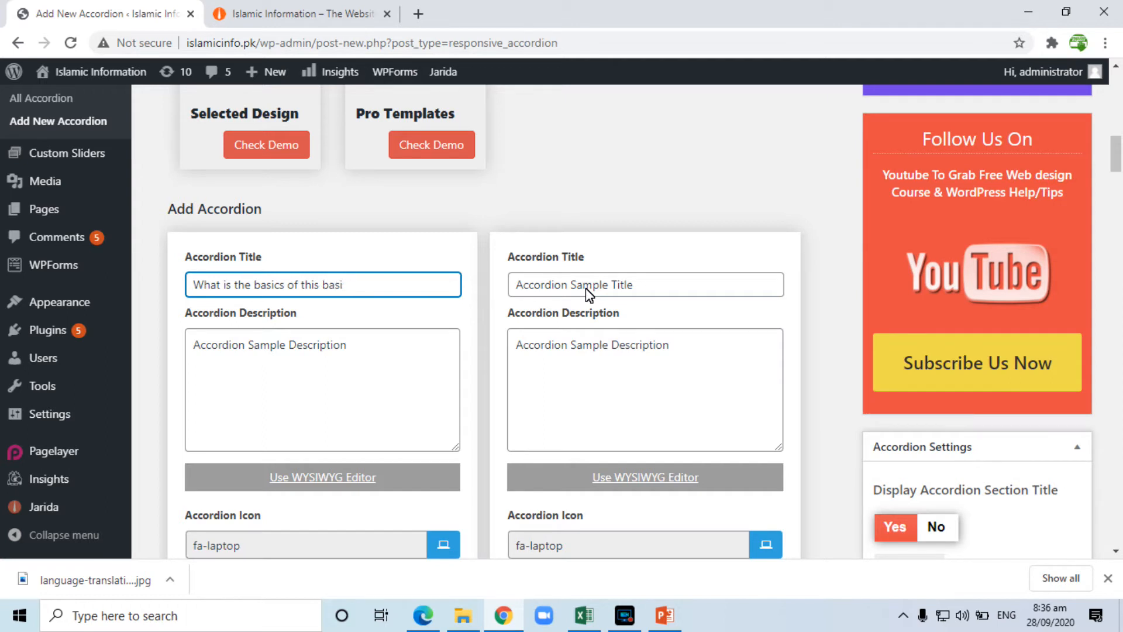
{"action": "key", "text": "BackSpace"}
{"action": "type", "text": "website?"}
Replace the first accordion's sample description with "The basic purpose of this website to promote the islamic lectures."
{"action": "left_click", "coordinate": [376, 362]}
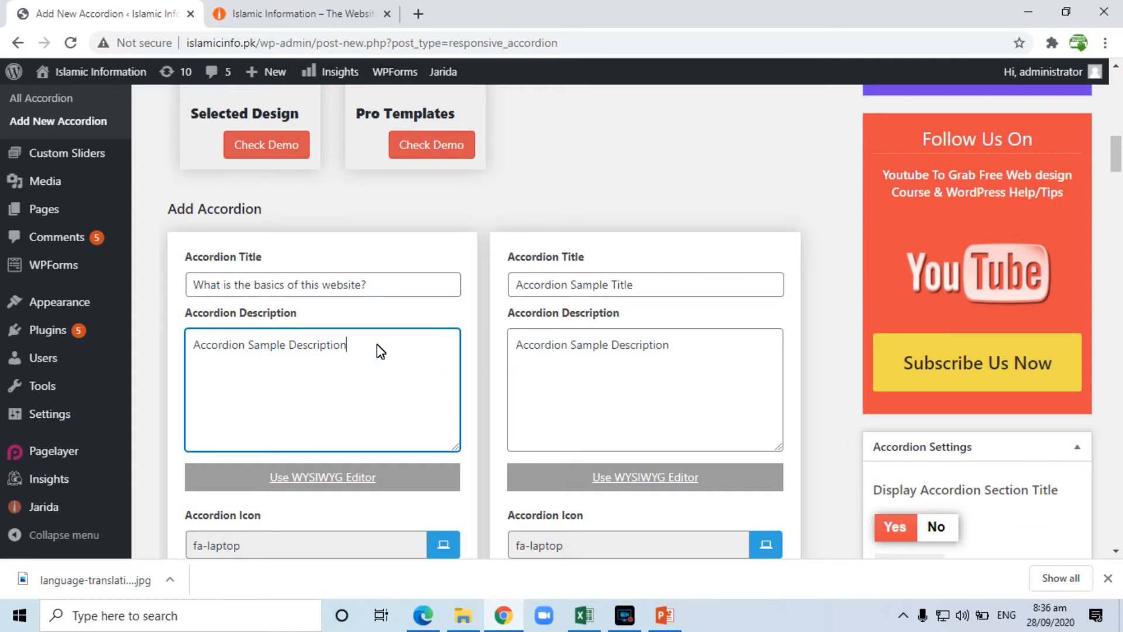
{"action": "left_click_drag", "start_coordinate": [363, 349], "coordinate": [191, 347]}
{"action": "type", "text": "The basic "}
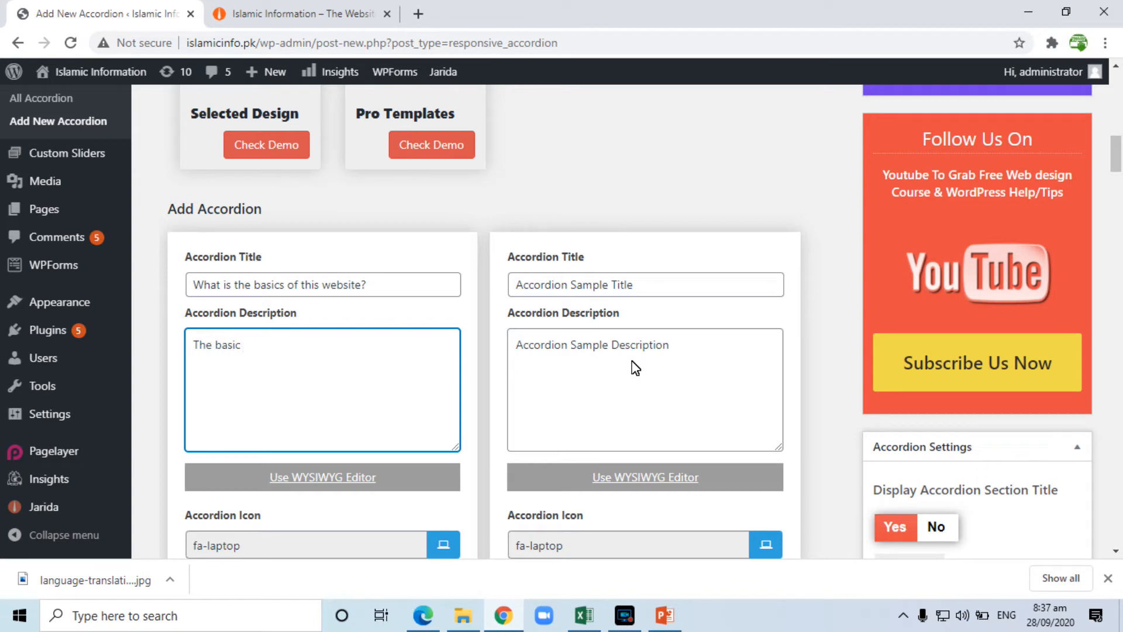
{"action": "type", "text": "purpose of this webstie i"}
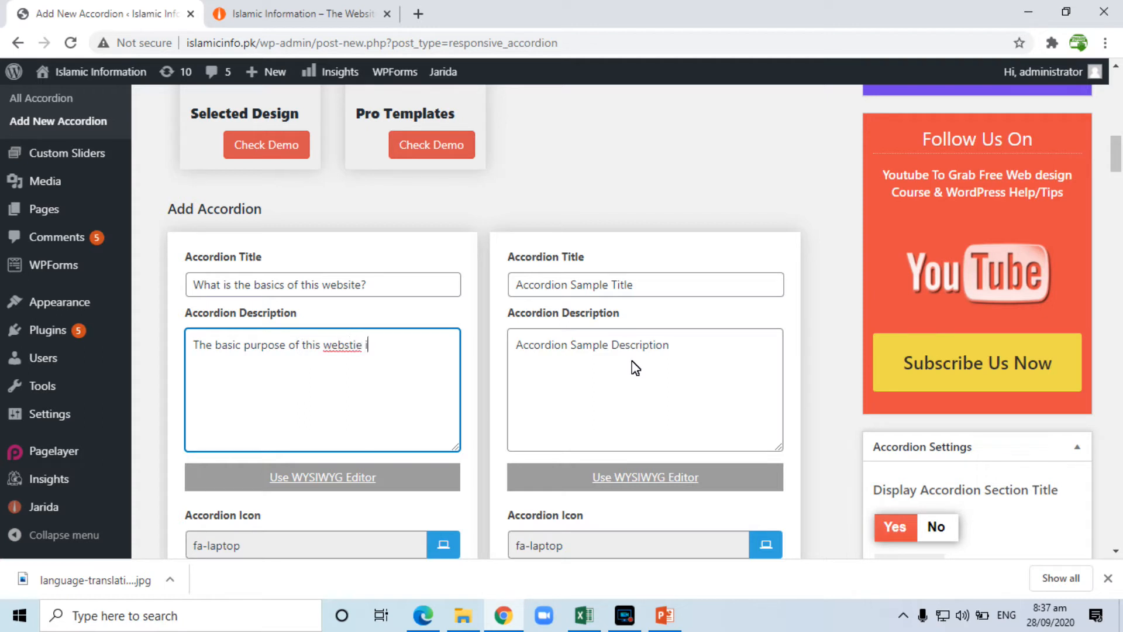
{"action": "key", "text": "BackSpace"}
{"action": "key", "text": "BackSpace"}
{"action": "key", "text": "BackSpace"}
{"action": "key", "text": "BackSpace"}
{"action": "key", "text": "BackSpace"}
{"action": "type", "text": "ite to promote the islamic "}
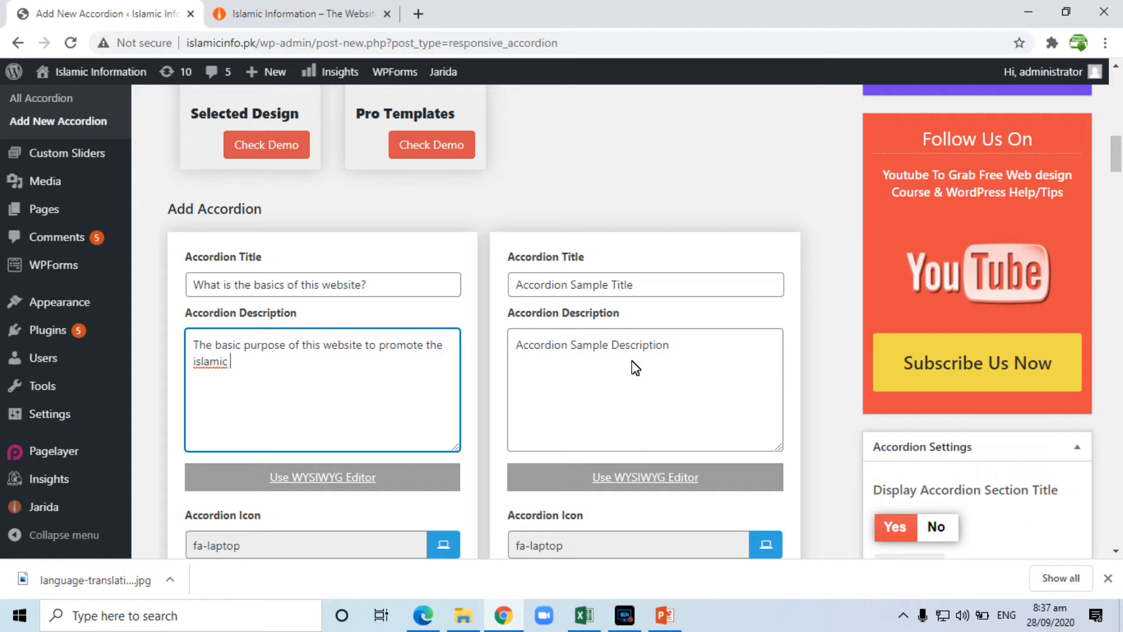
{"action": "type", "text": "lectures."}
Replace the second accordion's sample title with "How i contact with u?"
{"action": "left_click", "coordinate": [574, 284]}
{"action": "left_click", "coordinate": [646, 284]}
{"action": "key", "text": "ctrl+a"}
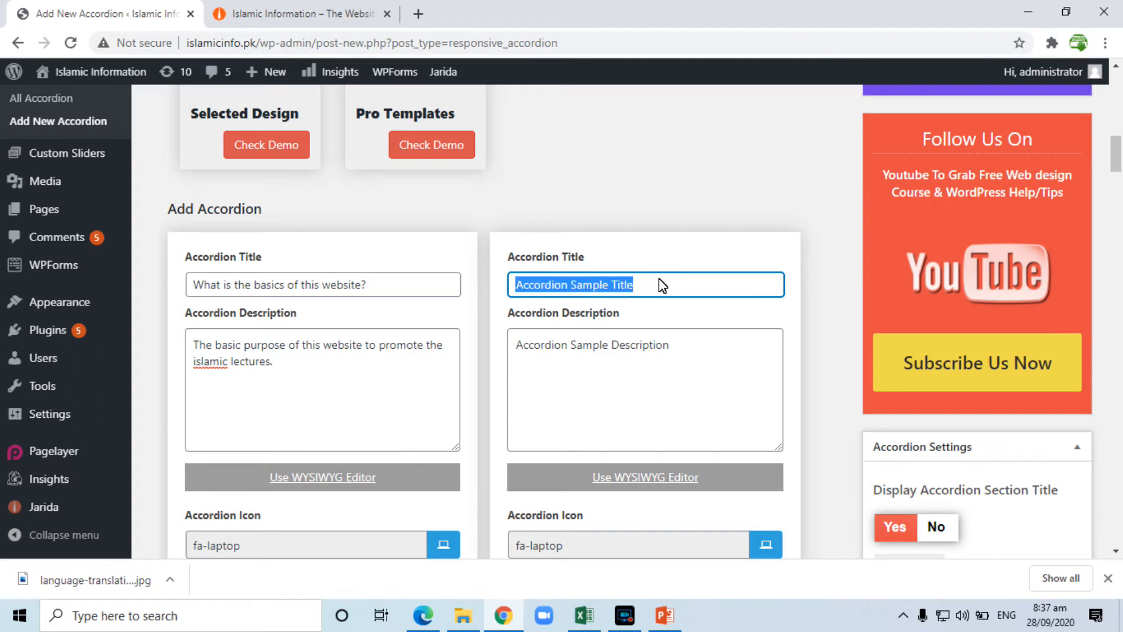
{"action": "type", "text": "How i cano"}
{"action": "key", "text": "BackSpace"}
{"action": "type", "text": "tact w"}
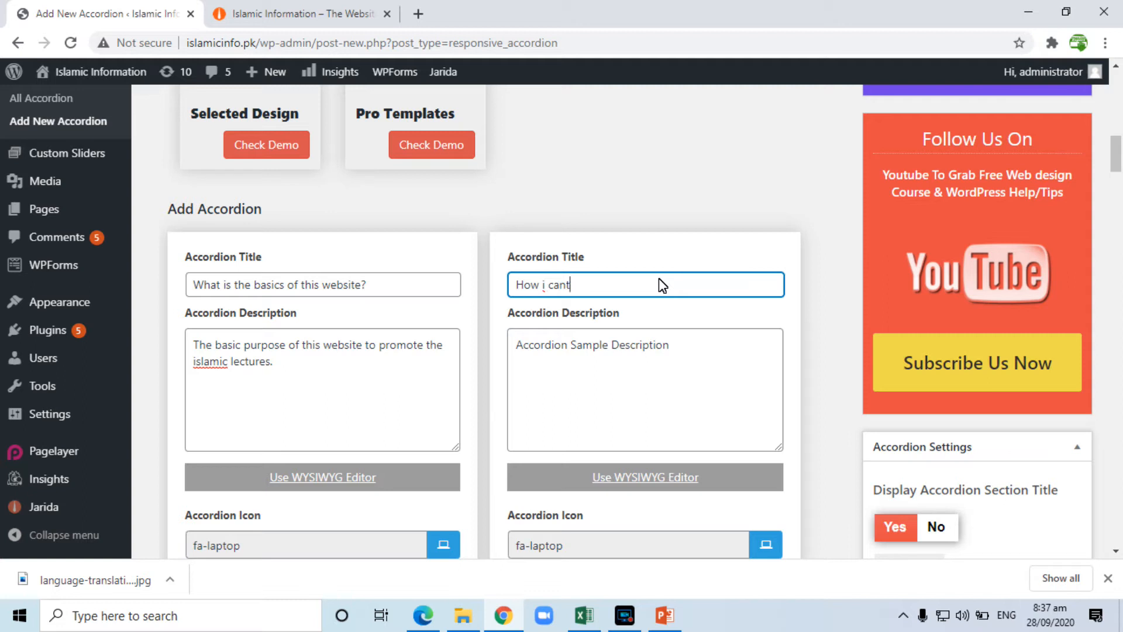
{"action": "key", "text": "BackSpace"}
{"action": "key", "text": "BackSpace"}
{"action": "key", "text": "BackSpace"}
{"action": "key", "text": "BackSpace"}
{"action": "key", "text": "BackSpace"}
{"action": "key", "text": "BackSpace"}
{"action": "key", "text": "BackSpace"}
{"action": "key", "text": "BackSpace"}
{"action": "type", "text": "ontact with u?"}
Replace the second accordion's sample description with four lines: "3 Options", "1. Email", "2. Chat" and "3. Call"
{"action": "left_click_drag", "start_coordinate": [692, 368], "coordinate": [534, 364]}
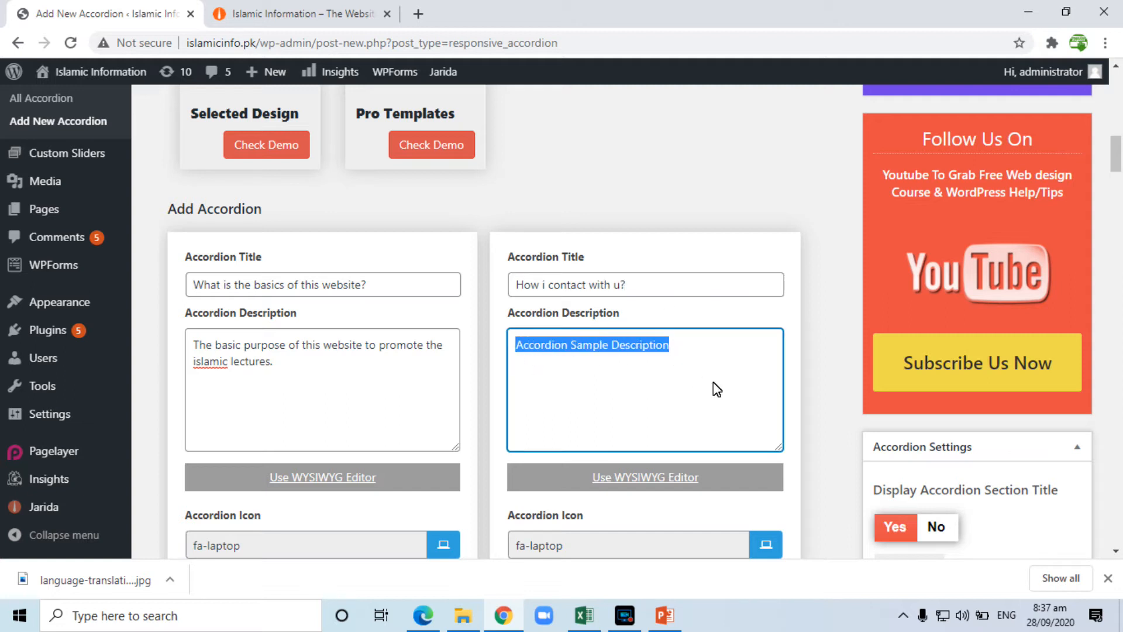
{"action": "type", "text": "3 Options"}
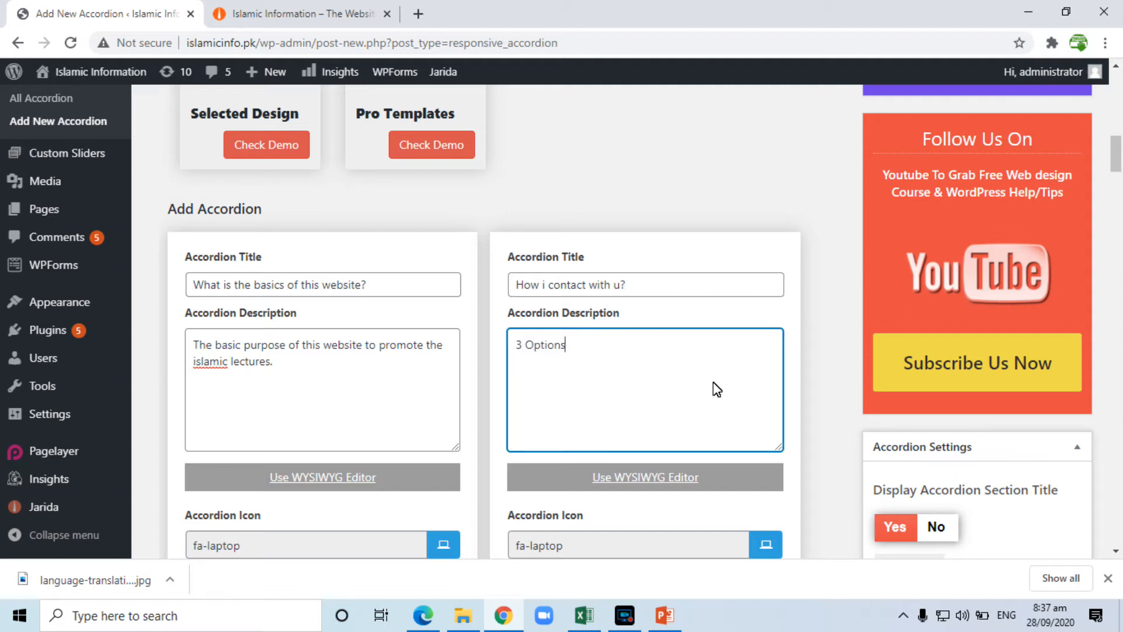
{"action": "type", "text": " 1. Email 2. Chat 3. Call"}
Copy the accordion shortcode [WPSM_AC id=1123] provided for embedding in a page or post
{"action": "scroll", "coordinate": [629, 430], "scroll_direction": "down", "scroll_amount": 2}
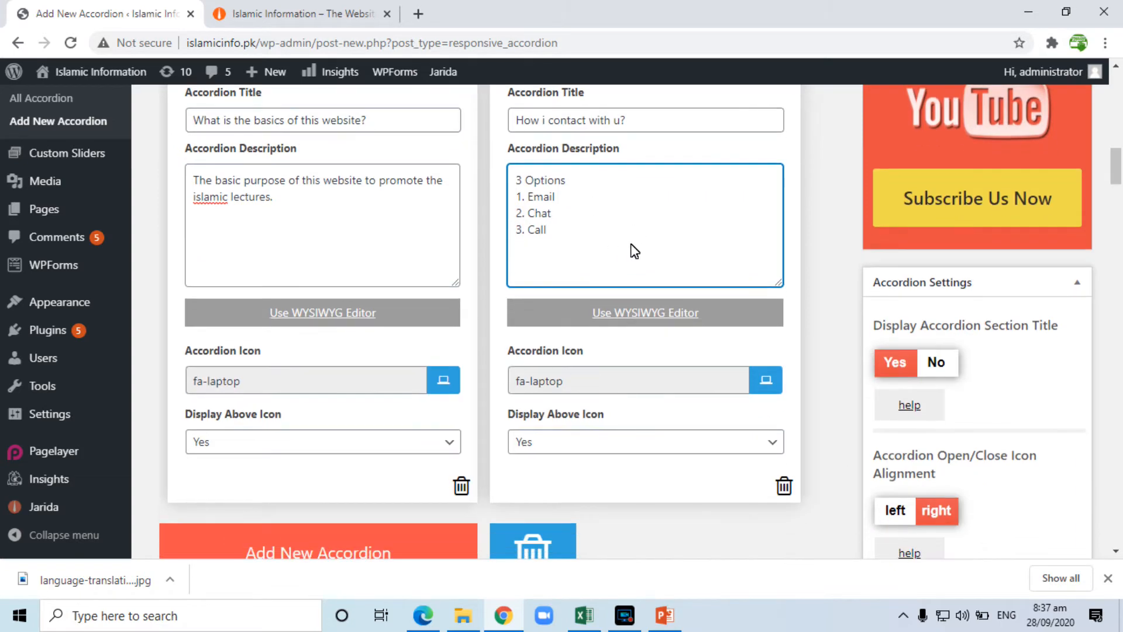
{"action": "scroll", "coordinate": [632, 248], "scroll_direction": "down", "scroll_amount": 3}
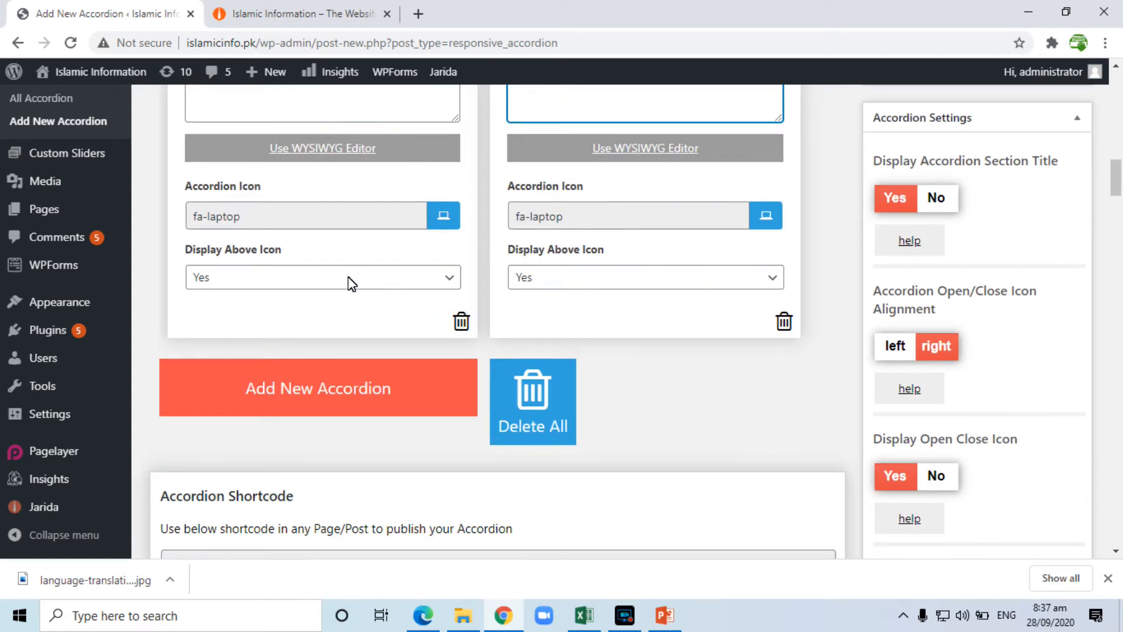
{"action": "scroll", "coordinate": [351, 280], "scroll_direction": "up", "scroll_amount": 3}
{"action": "scroll", "coordinate": [286, 325], "scroll_direction": "down", "scroll_amount": 4}
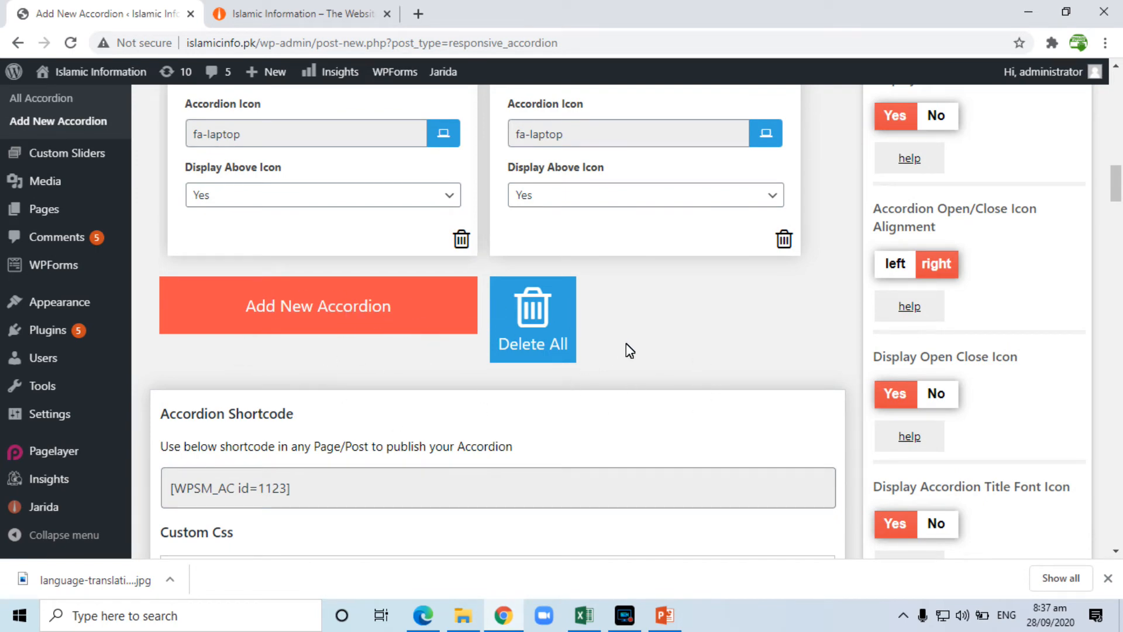
{"action": "scroll", "coordinate": [624, 348], "scroll_direction": "down", "scroll_amount": 3}
{"action": "scroll", "coordinate": [465, 376], "scroll_direction": "down", "scroll_amount": 3}
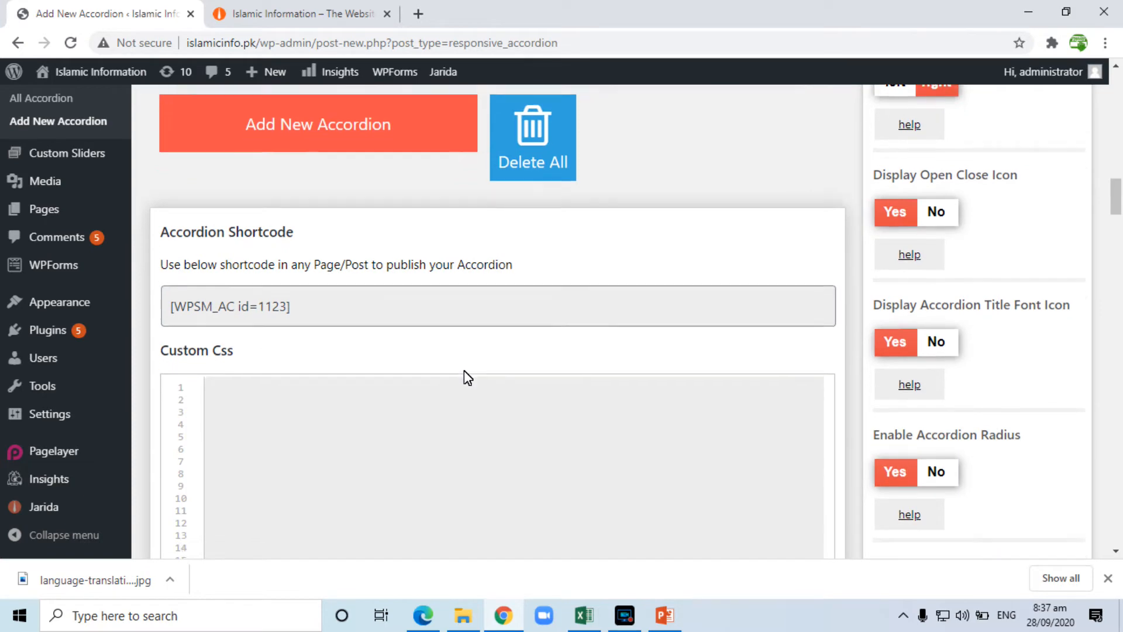
{"action": "scroll", "coordinate": [467, 377], "scroll_direction": "up", "scroll_amount": 3}
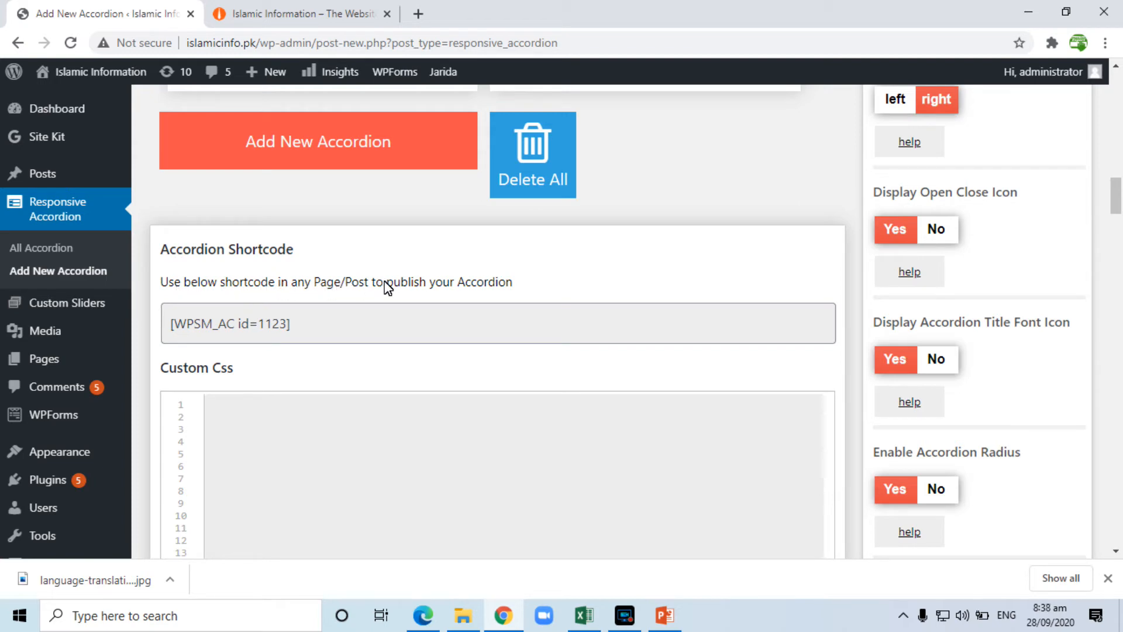
{"action": "double_click", "coordinate": [245, 325]}
{"action": "triple_click", "coordinate": [244, 326]}
{"action": "right_click", "coordinate": [243, 328]}
{"action": "left_click", "coordinate": [270, 337]}
Look through the support section and the accordion settings, such as section title display and icon alignment
{"action": "scroll", "coordinate": [417, 331], "scroll_direction": "down", "scroll_amount": 5}
{"action": "scroll", "coordinate": [423, 337], "scroll_direction": "down", "scroll_amount": 4}
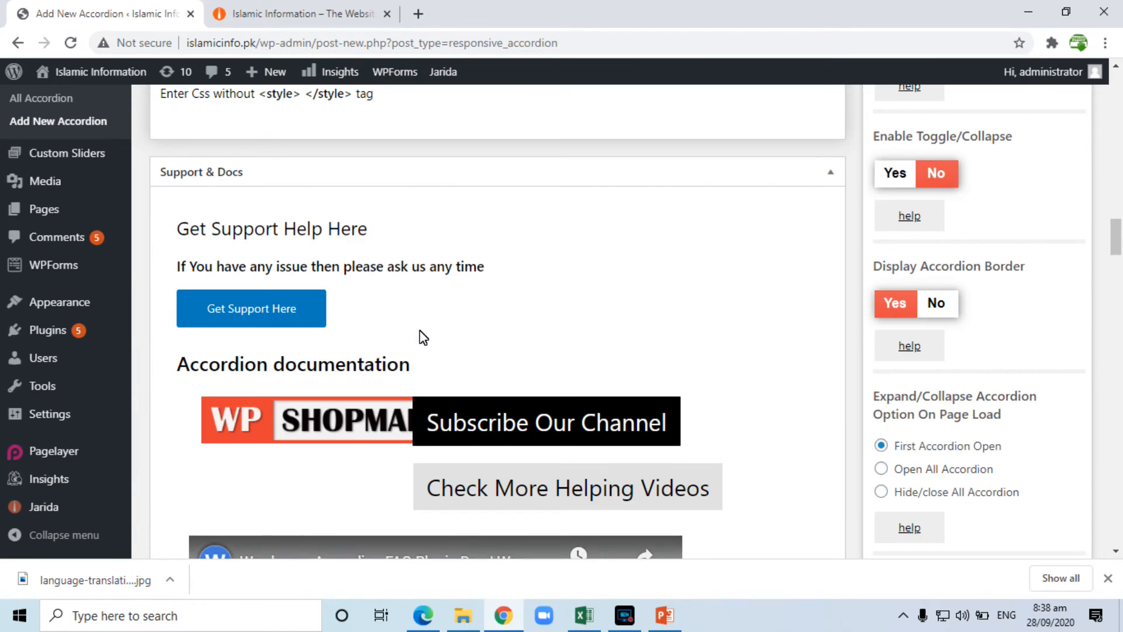
{"action": "scroll", "coordinate": [444, 339], "scroll_direction": "down", "scroll_amount": 10}
{"action": "scroll", "coordinate": [705, 364], "scroll_direction": "down", "scroll_amount": 10}
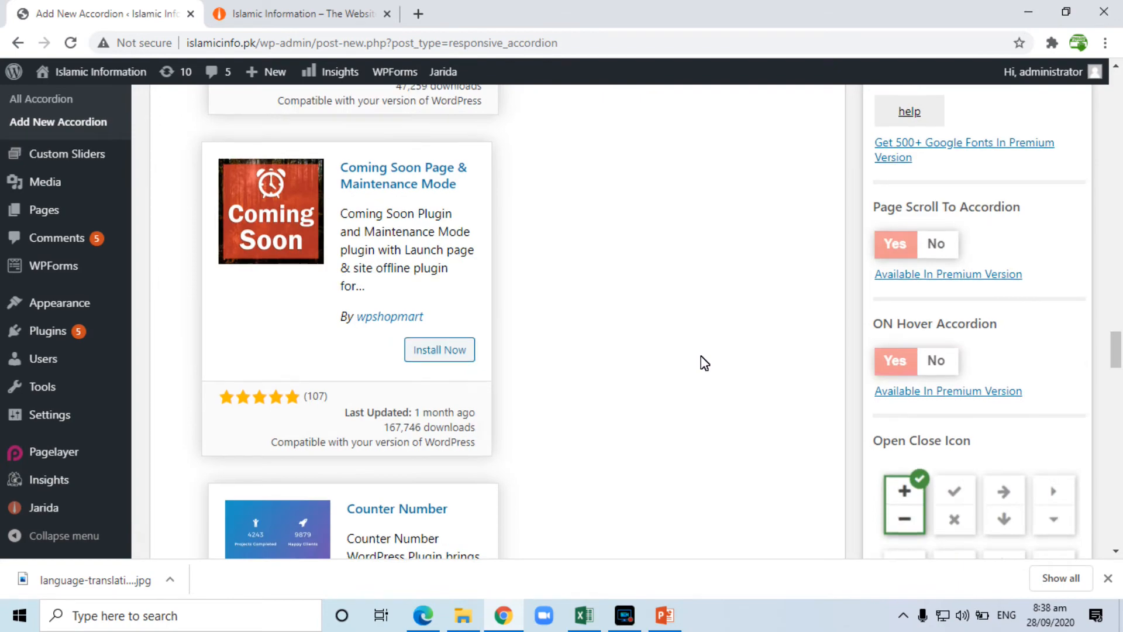
{"action": "scroll", "coordinate": [705, 363], "scroll_direction": "up", "scroll_amount": 15}
{"action": "left_click_drag", "start_coordinate": [1114, 263], "coordinate": [1119, 184]}
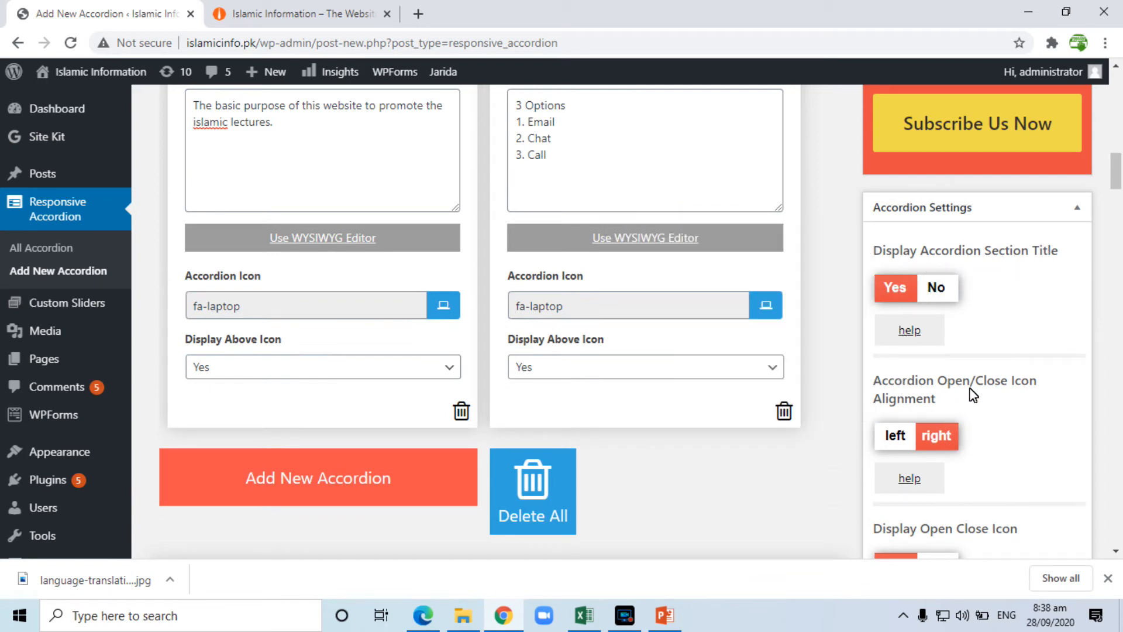
{"action": "scroll", "coordinate": [1116, 183], "scroll_direction": "down", "scroll_amount": 3}
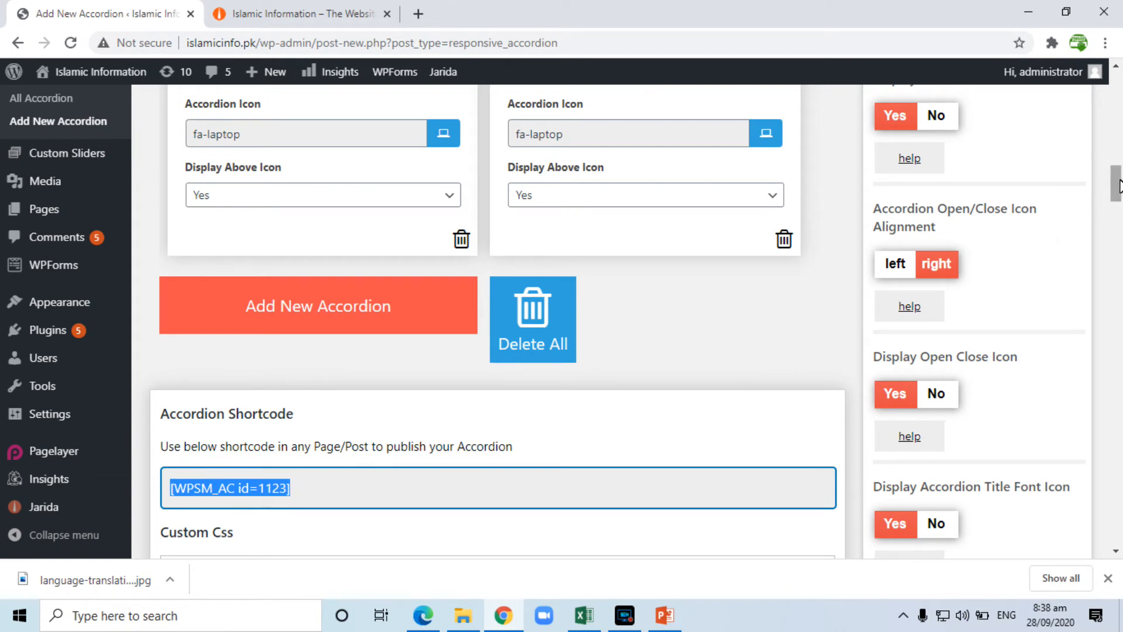
Publish the FAQs accordion
{"action": "left_click", "coordinate": [1118, 183]}
{"action": "left_click_drag", "start_coordinate": [1119, 179], "coordinate": [1118, 127]}
{"action": "left_click", "coordinate": [1056, 290]}
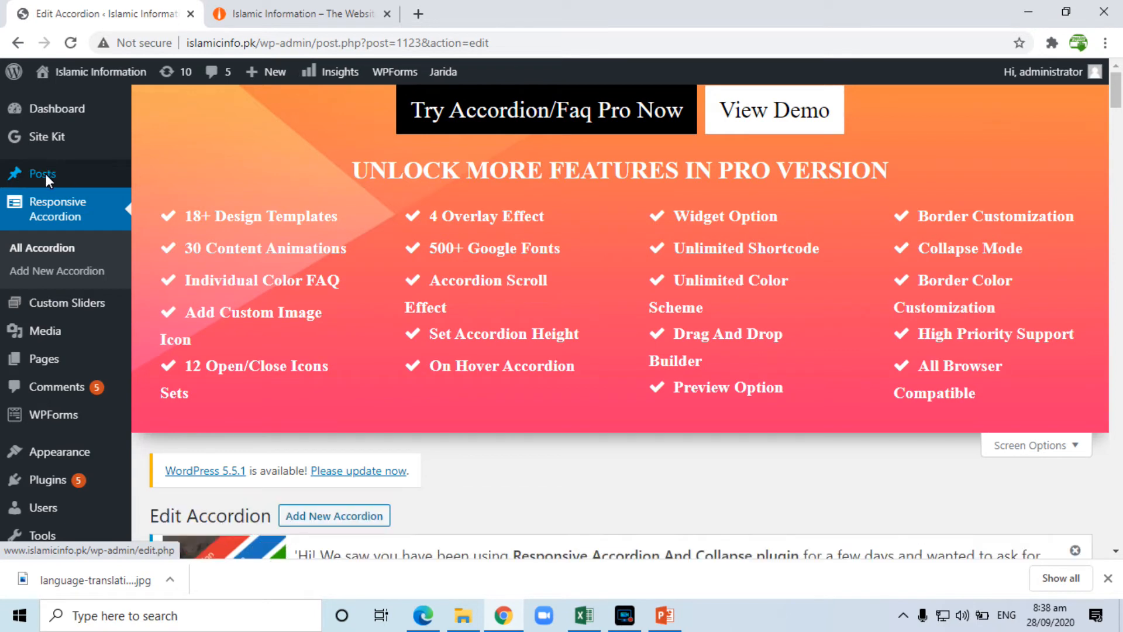
Create a new post titled "FAQs" containing the shortcode [WPSM_AC id=1123] and publish it
{"action": "mouse_move", "coordinate": [69, 172]}
{"action": "left_click", "coordinate": [159, 197]}
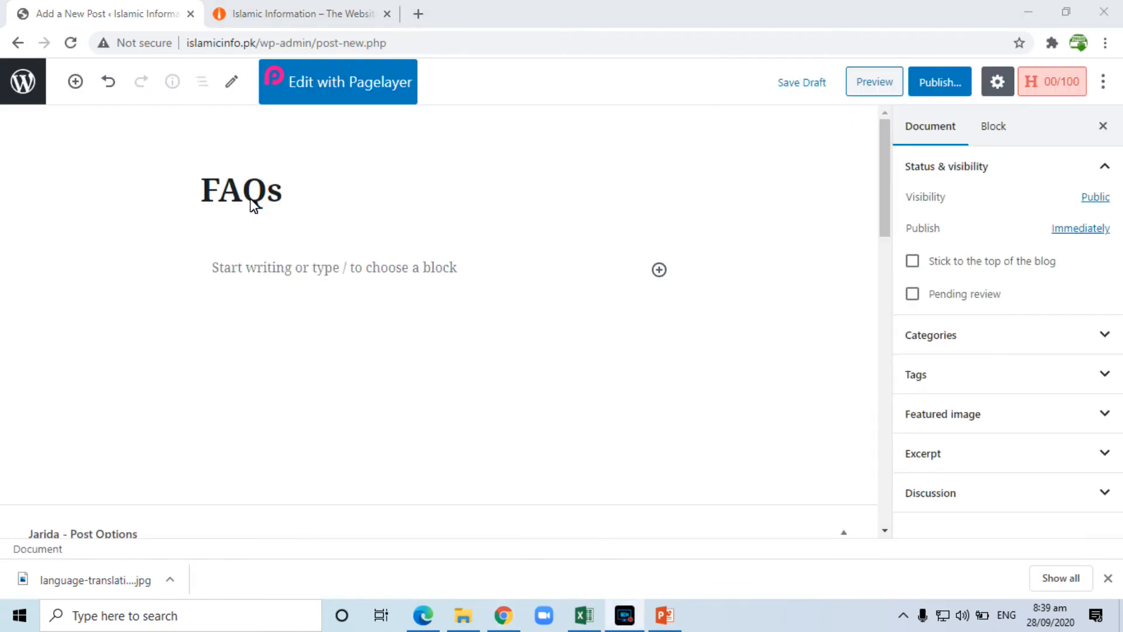
{"action": "left_click", "coordinate": [284, 269]}
{"action": "key", "text": "ctrl+v"}
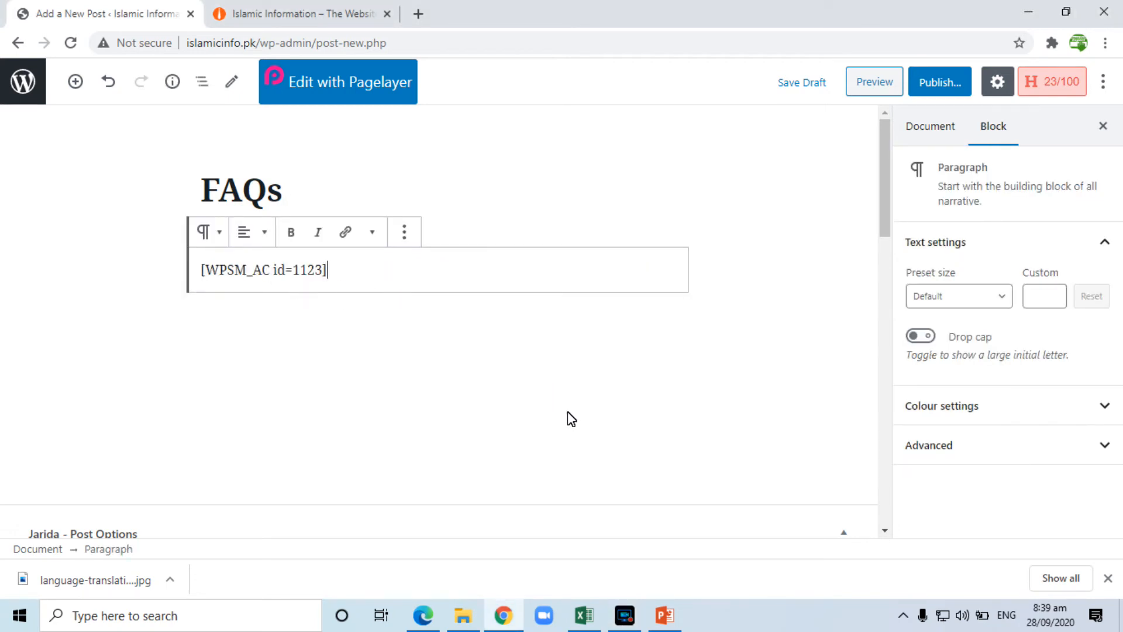
{"action": "left_click", "coordinate": [942, 83]}
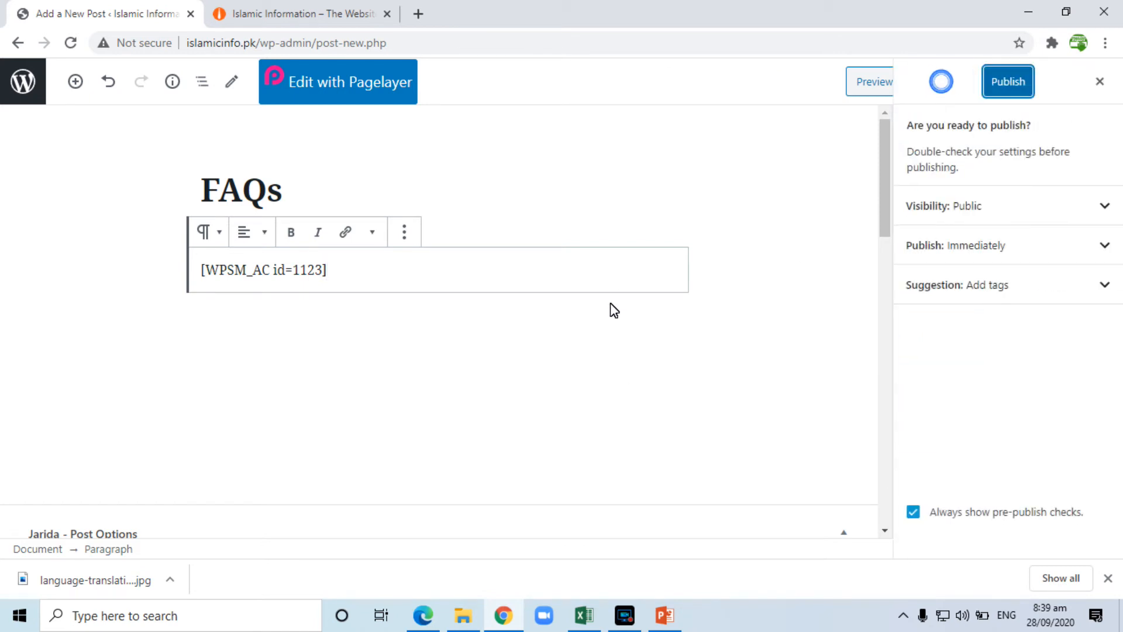
{"action": "left_click", "coordinate": [1009, 85]}
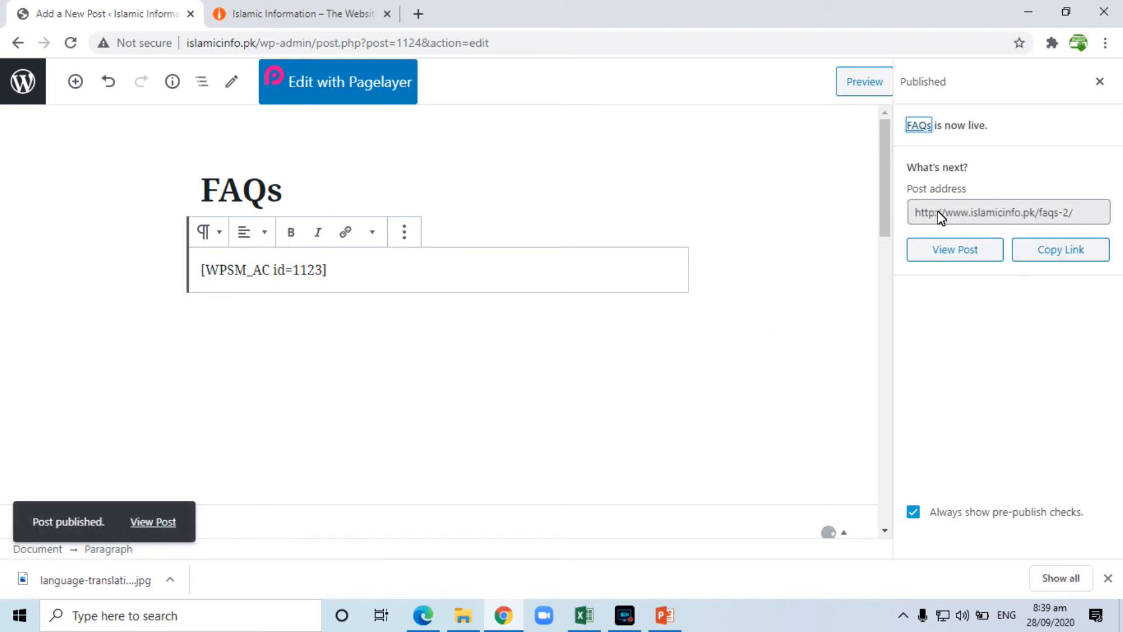
Open the published FAQs post's address in a new browser tab and expand the "How i contact with u?" question
{"action": "left_click", "coordinate": [973, 220]}
{"action": "right_click", "coordinate": [974, 221]}
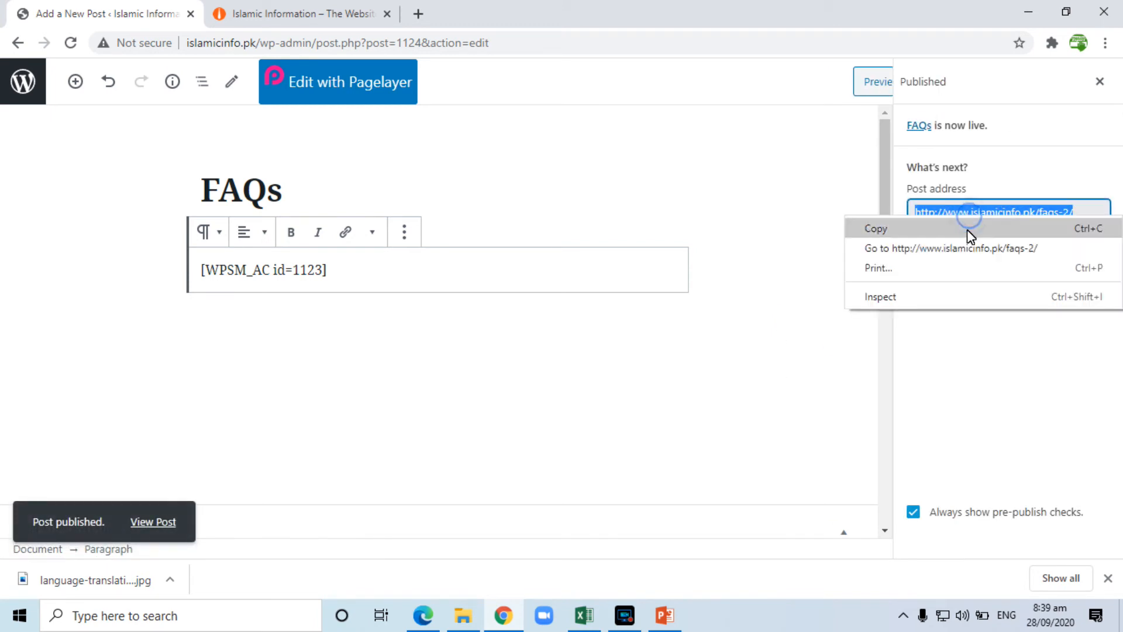
{"action": "left_click", "coordinate": [968, 230]}
{"action": "left_click", "coordinate": [418, 14]}
{"action": "key", "text": "ctrl+v"}
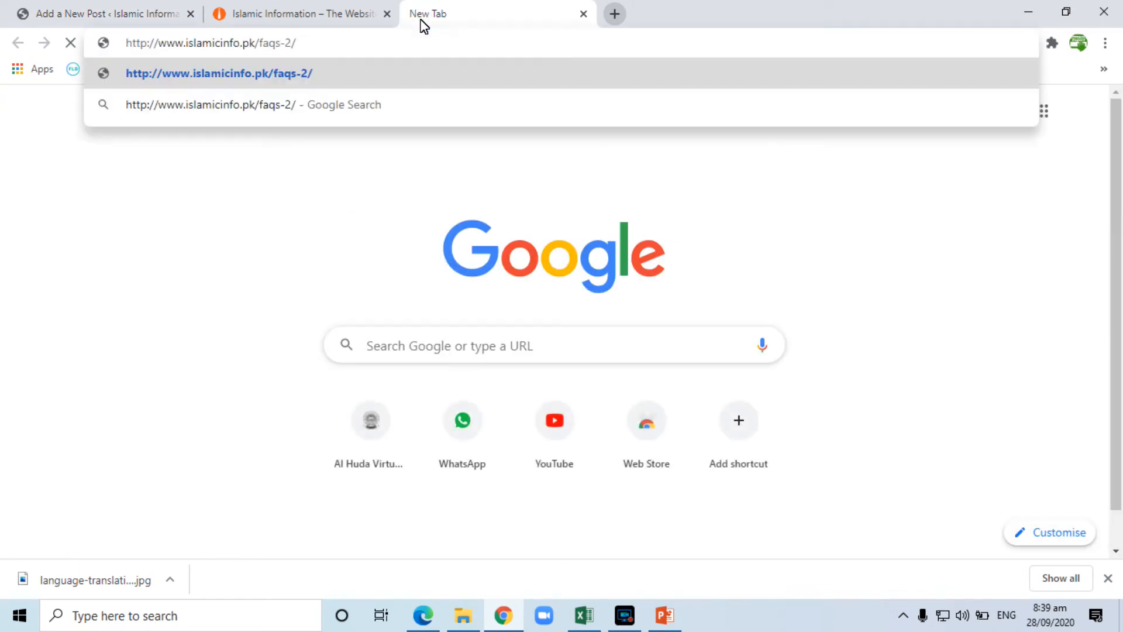
{"action": "key", "text": "Return"}
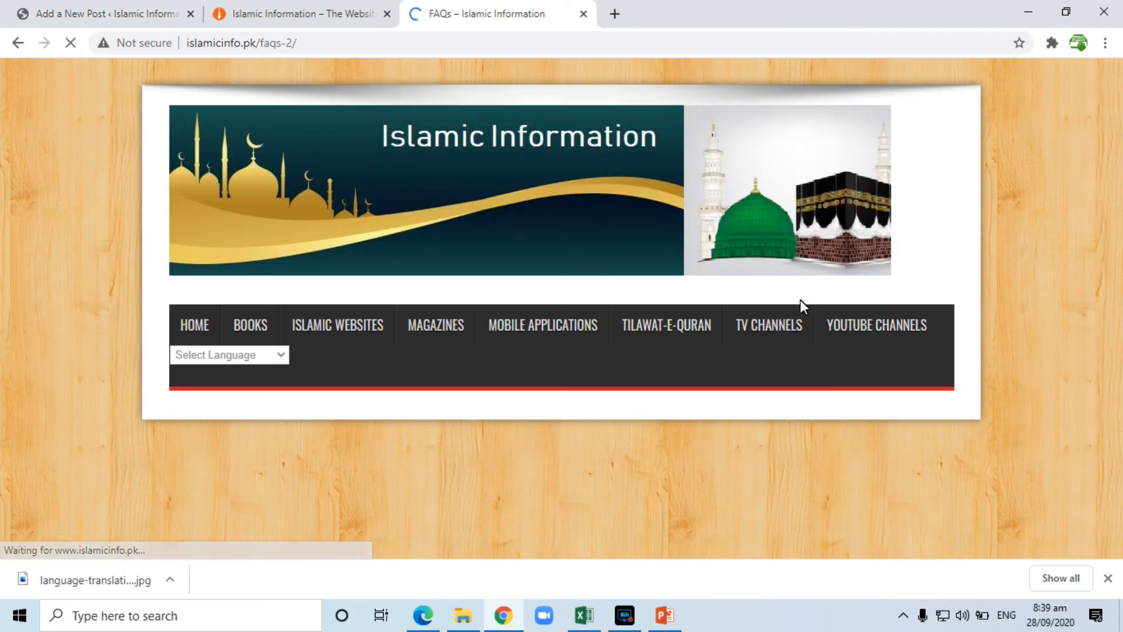
{"action": "scroll", "coordinate": [781, 409], "scroll_direction": "down", "scroll_amount": 5}
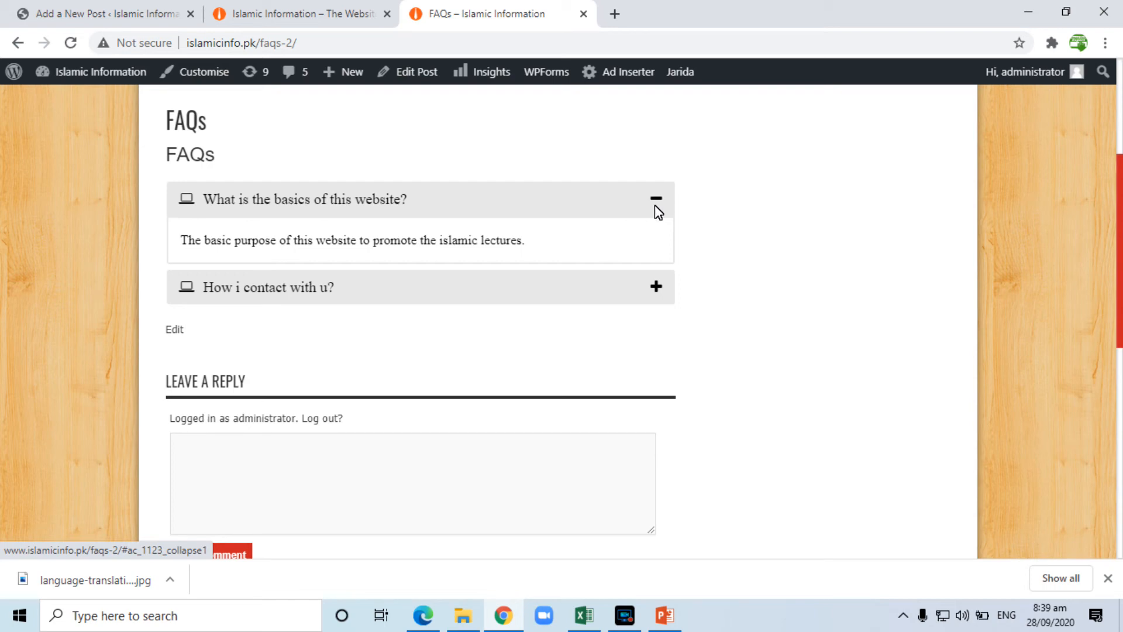
{"action": "left_click", "coordinate": [655, 285]}
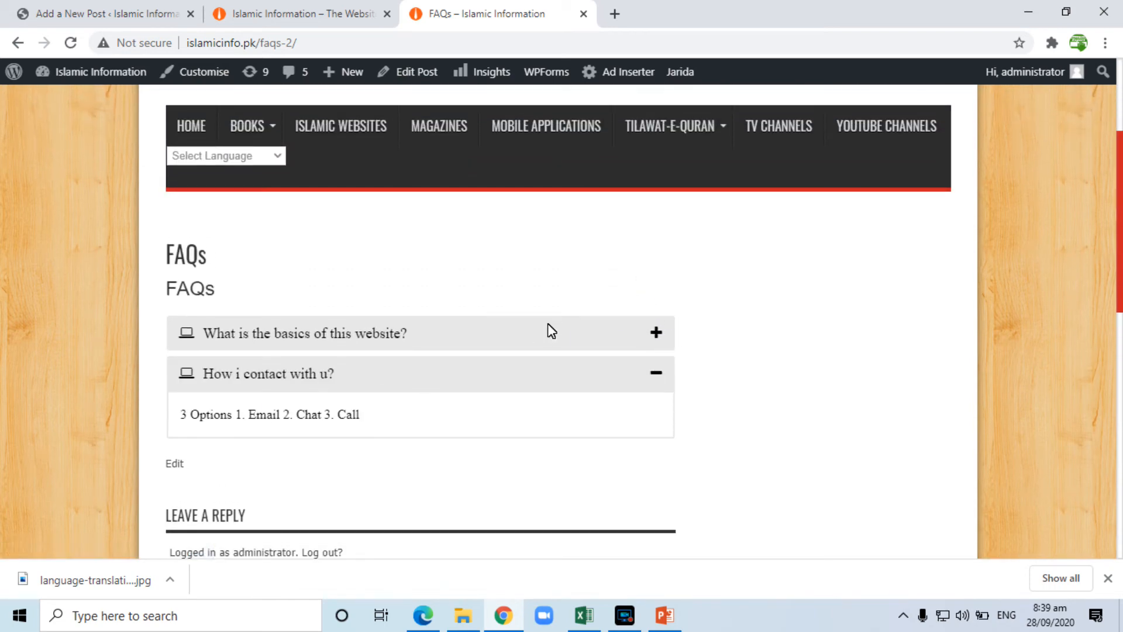
Return to the FAQs accordion's edit page and set the open/close icon alignment to left
{"action": "left_click", "coordinate": [130, 9]}
{"action": "left_click", "coordinate": [14, 43]}
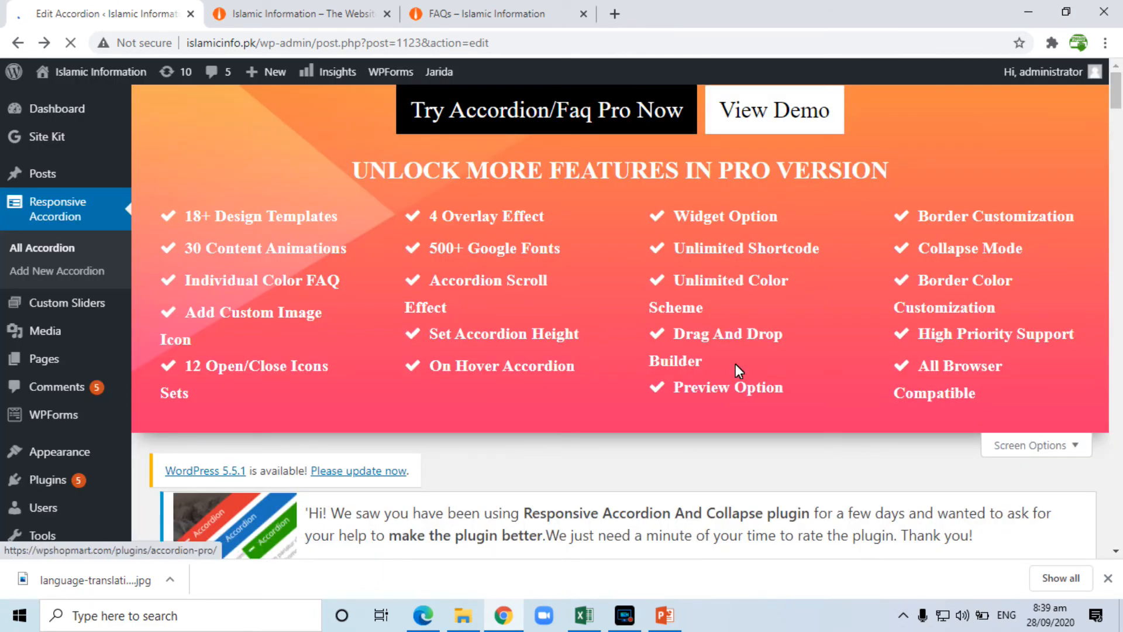
{"action": "scroll", "coordinate": [1102, 431], "scroll_direction": "down", "scroll_amount": 10}
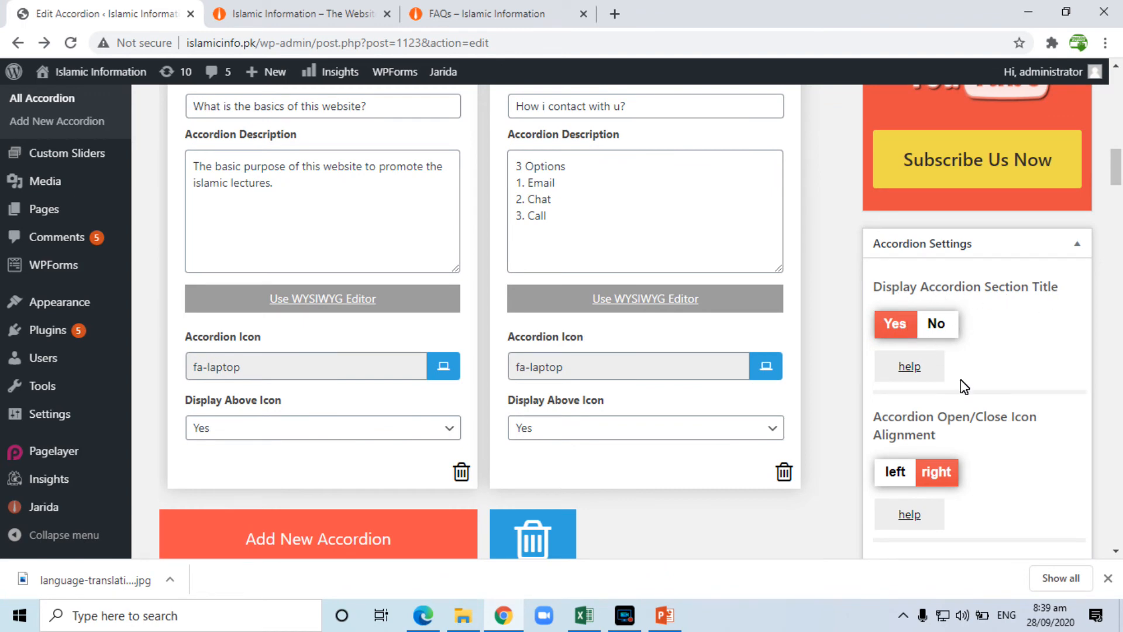
{"action": "scroll", "coordinate": [965, 387], "scroll_direction": "down", "scroll_amount": 2}
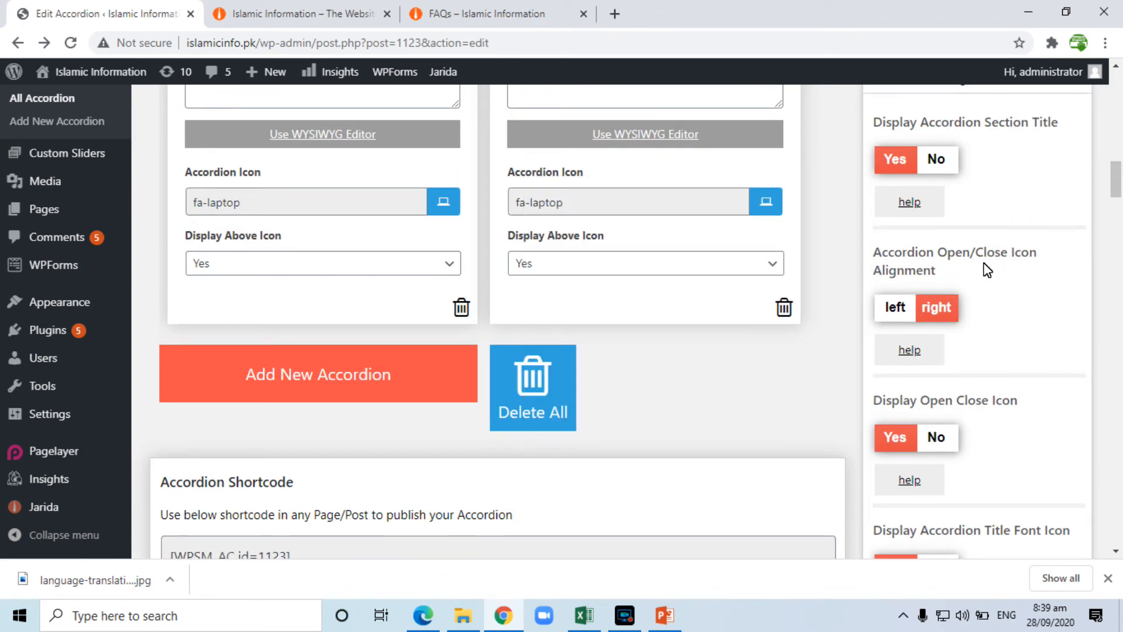
{"action": "left_click", "coordinate": [894, 310]}
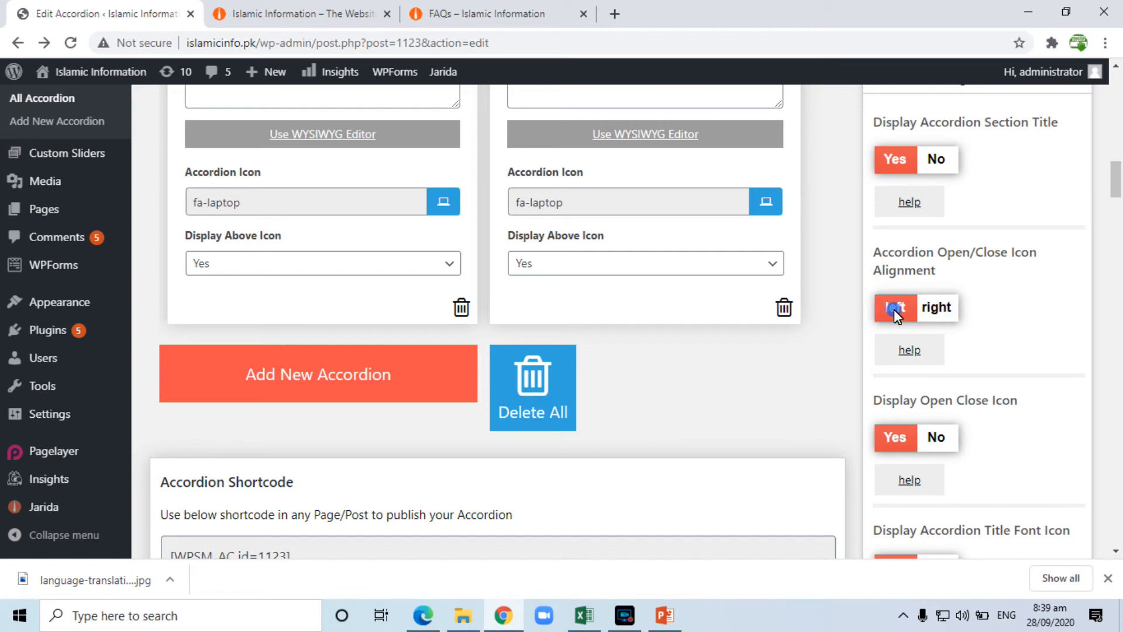
Enable the Toggle/Collapse option in the accordion settings
{"action": "scroll", "coordinate": [971, 380], "scroll_direction": "down", "scroll_amount": 3}
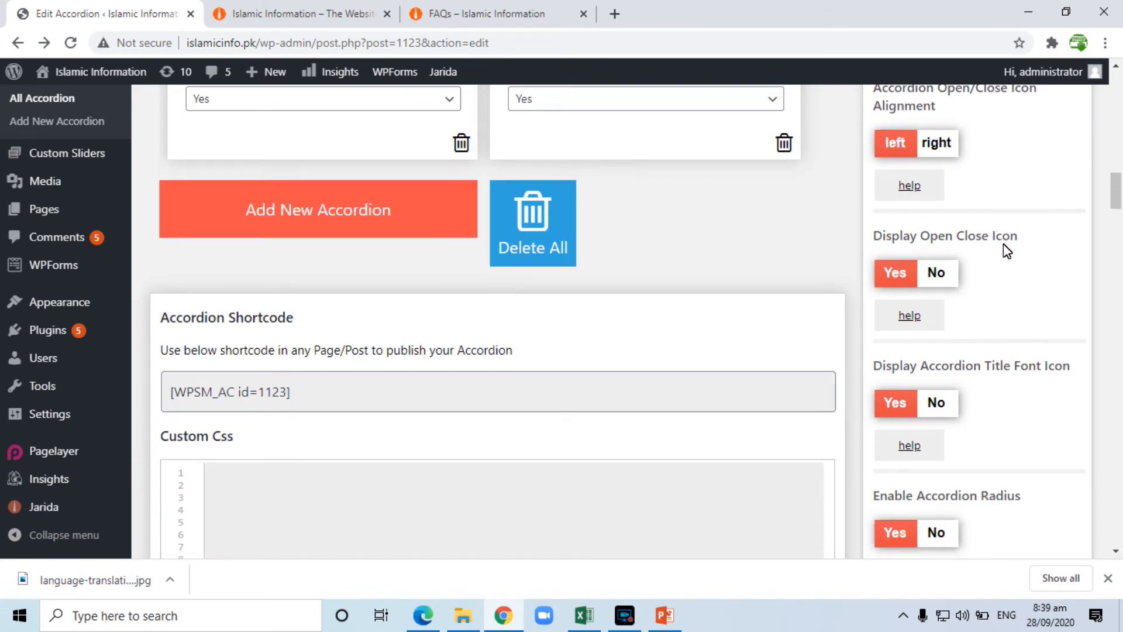
{"action": "scroll", "coordinate": [1028, 372], "scroll_direction": "down", "scroll_amount": 1}
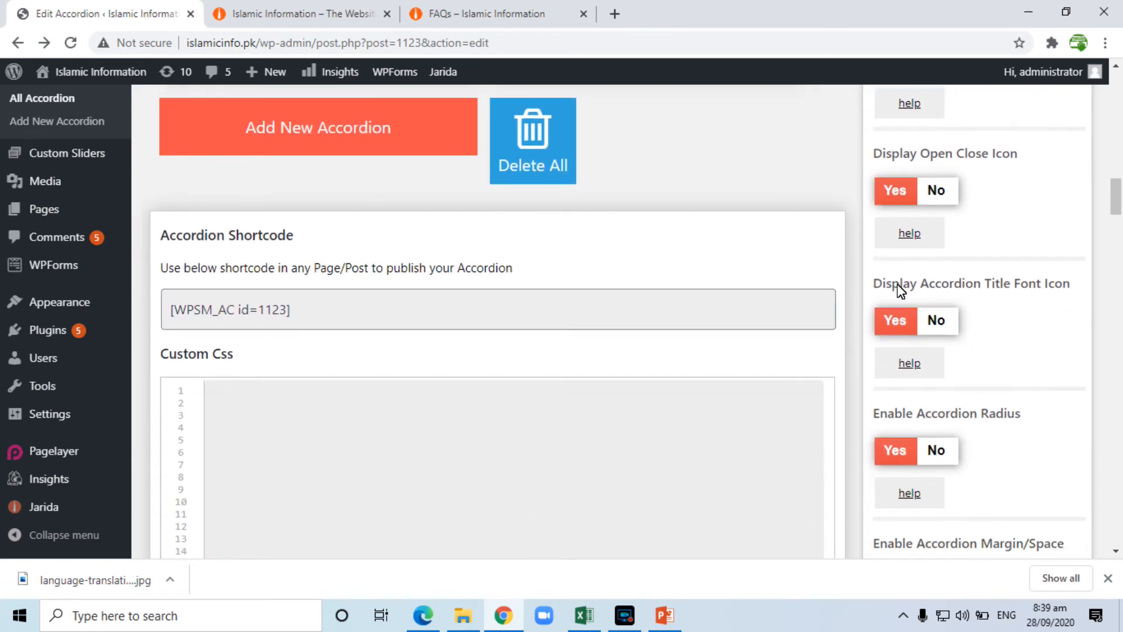
{"action": "scroll", "coordinate": [1006, 421], "scroll_direction": "down", "scroll_amount": 2}
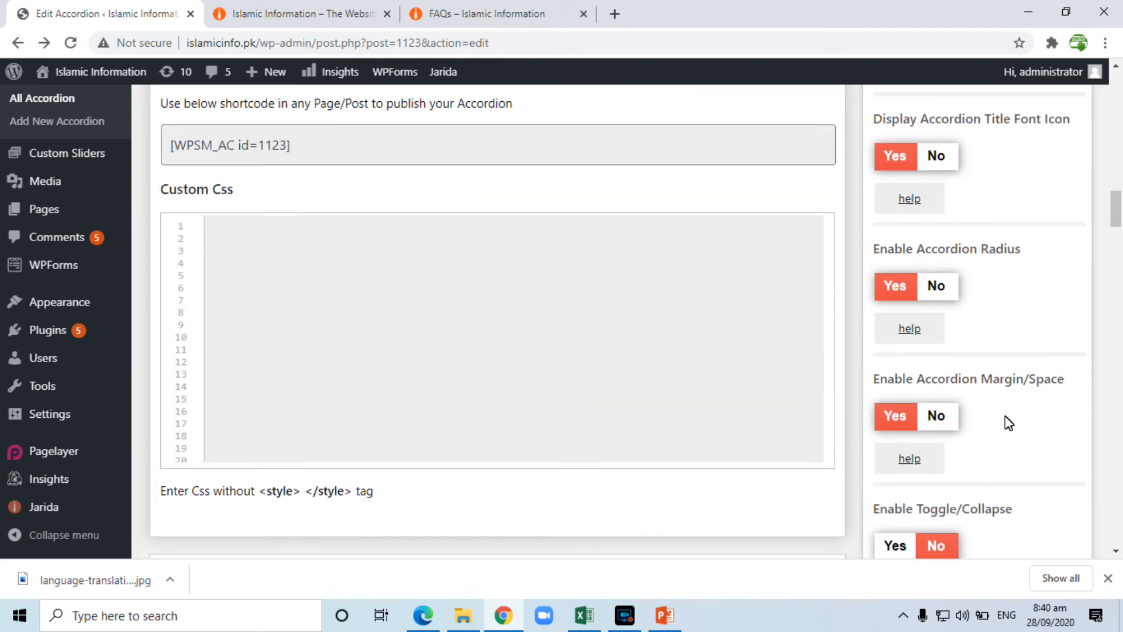
{"action": "scroll", "coordinate": [1018, 446], "scroll_direction": "down", "scroll_amount": 3}
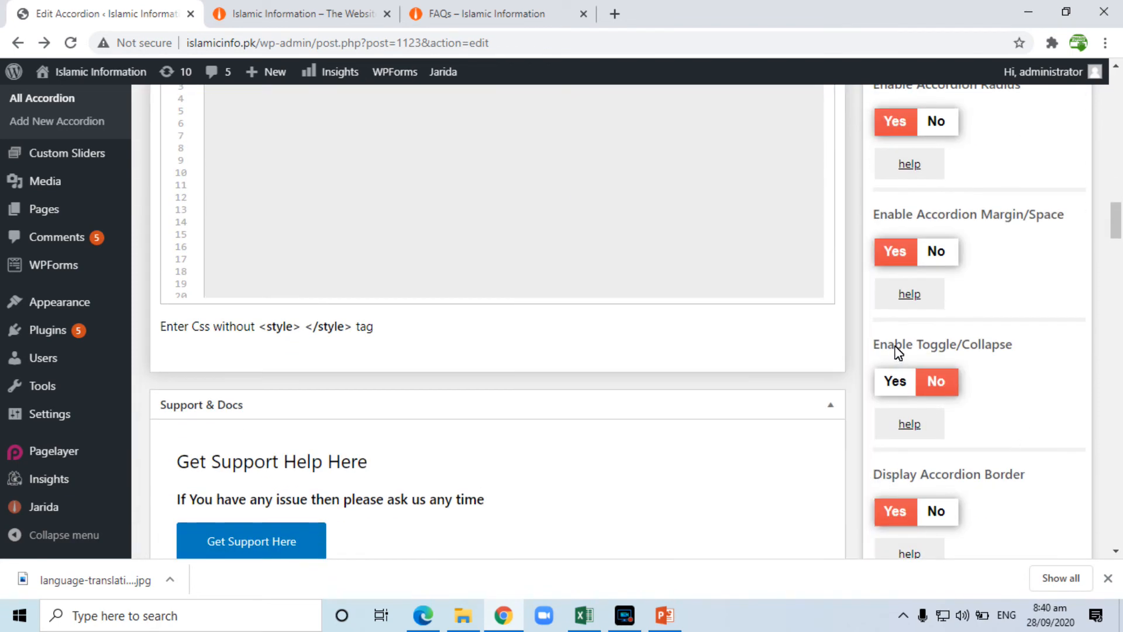
{"action": "left_click", "coordinate": [910, 380]}
Set the page-load option to Hide/close All Accordion and the accordion style to Soft
{"action": "scroll", "coordinate": [1017, 392], "scroll_direction": "down", "scroll_amount": 3}
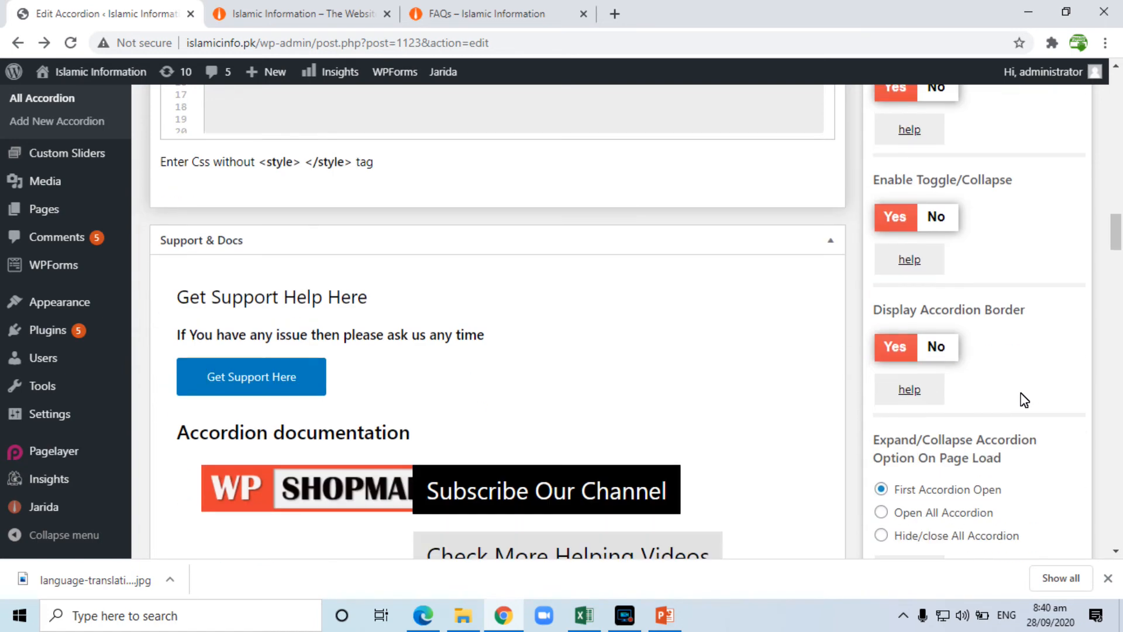
{"action": "scroll", "coordinate": [999, 424], "scroll_direction": "down", "scroll_amount": 3}
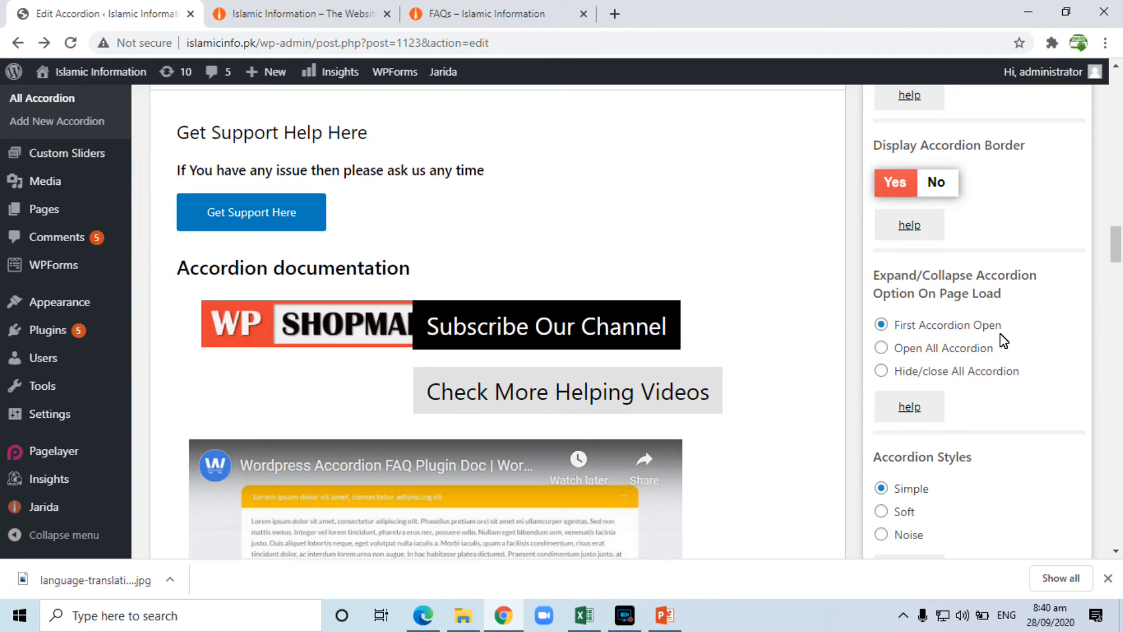
{"action": "left_click", "coordinate": [882, 372]}
{"action": "scroll", "coordinate": [1080, 451], "scroll_direction": "down", "scroll_amount": 3}
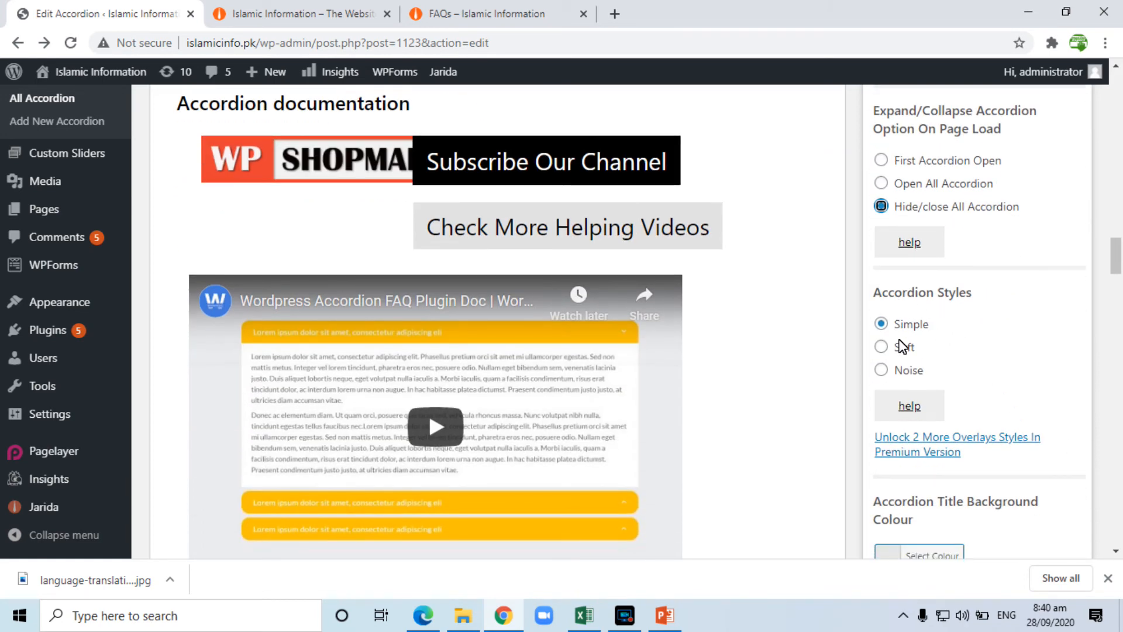
{"action": "left_click", "coordinate": [882, 347]}
Set the accordion title background colour to green #00ea0b
{"action": "scroll", "coordinate": [1088, 439], "scroll_direction": "down", "scroll_amount": 3}
{"action": "left_click", "coordinate": [894, 389]}
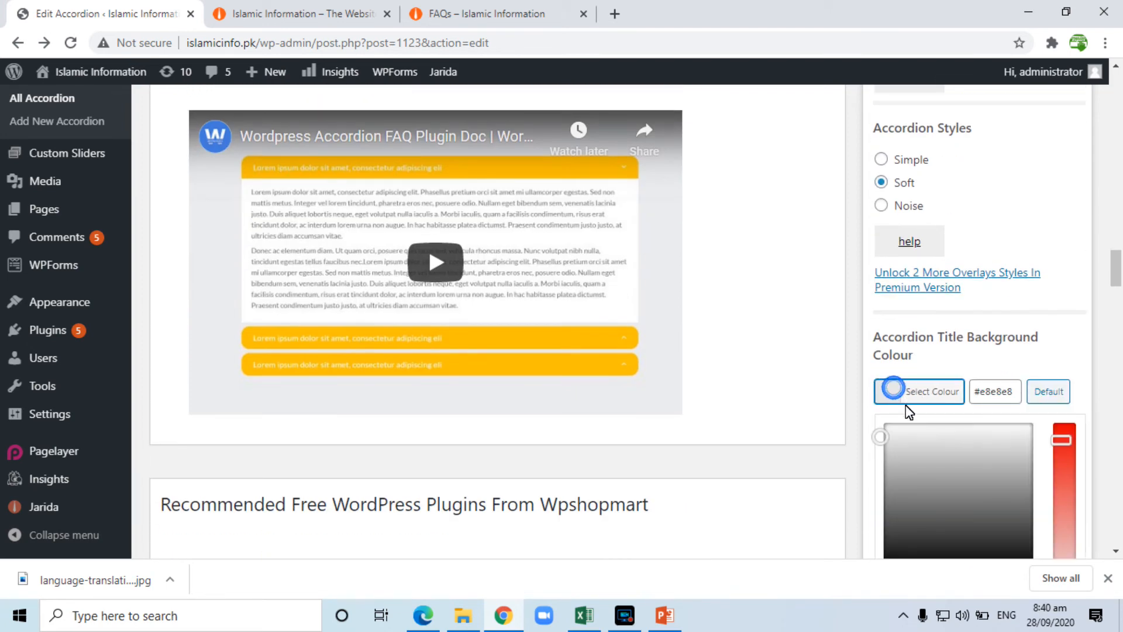
{"action": "left_click", "coordinate": [1062, 439]}
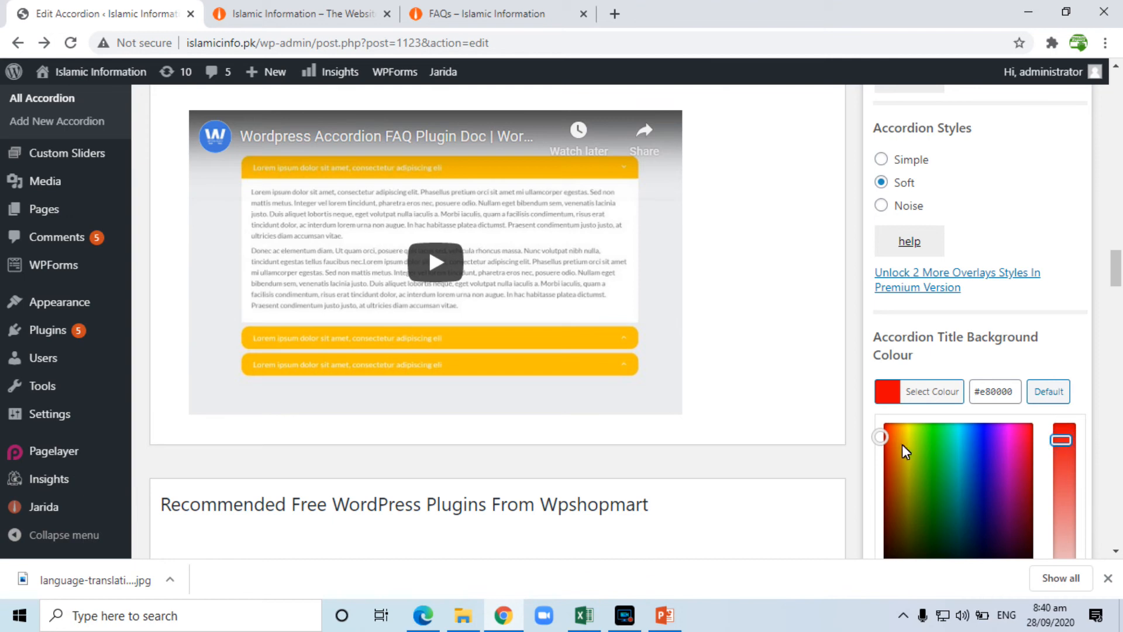
{"action": "left_click_drag", "start_coordinate": [883, 438], "coordinate": [934, 437]}
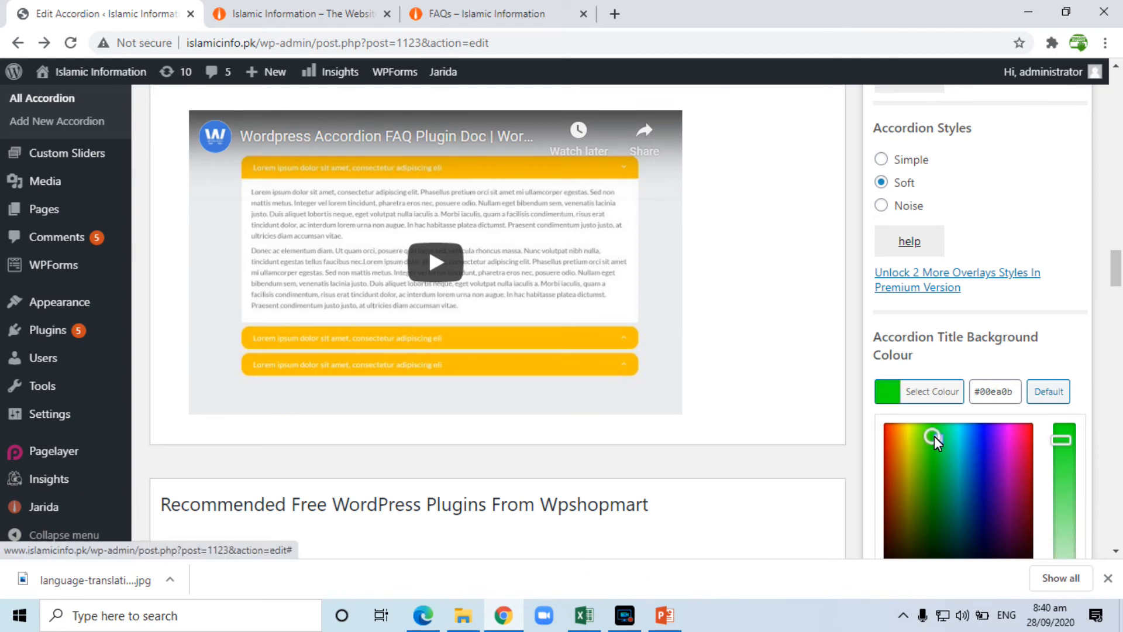
{"action": "left_click", "coordinate": [1071, 330]}
Set the accordion title/icon font colour to the red preset #dd3333
{"action": "scroll", "coordinate": [1116, 403], "scroll_direction": "down", "scroll_amount": 3}
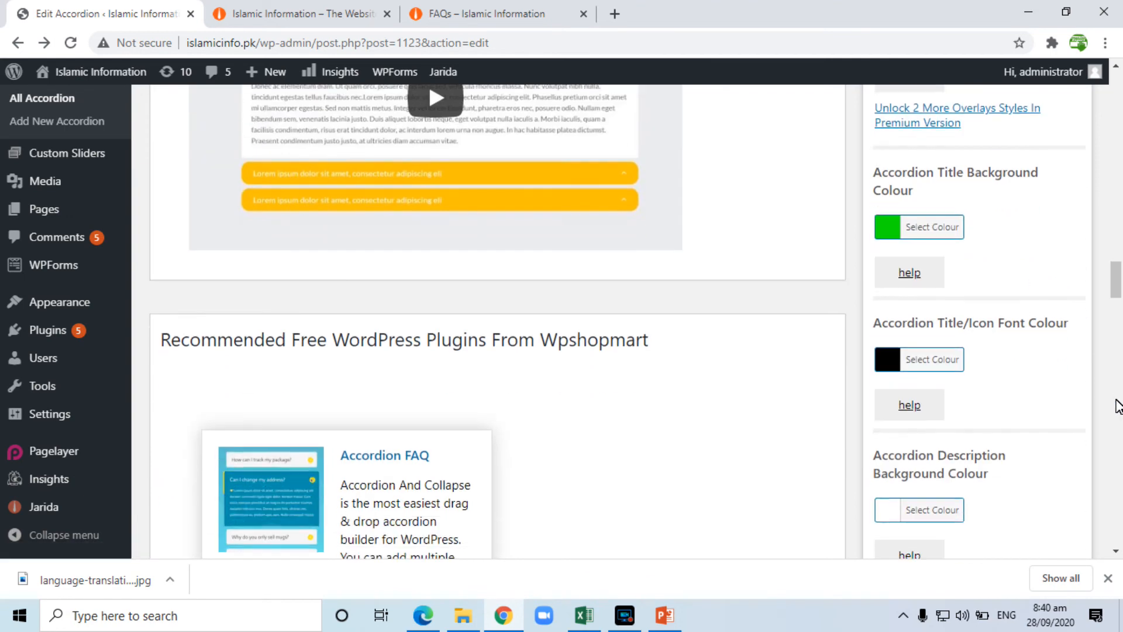
{"action": "left_click", "coordinate": [886, 360]}
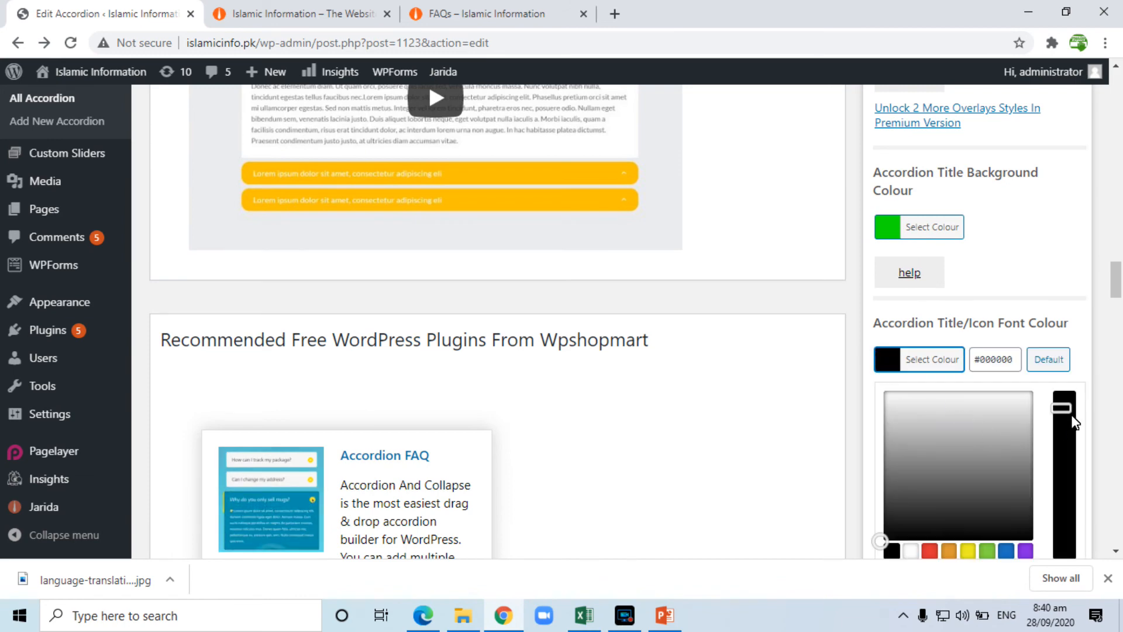
{"action": "left_click", "coordinate": [933, 551]}
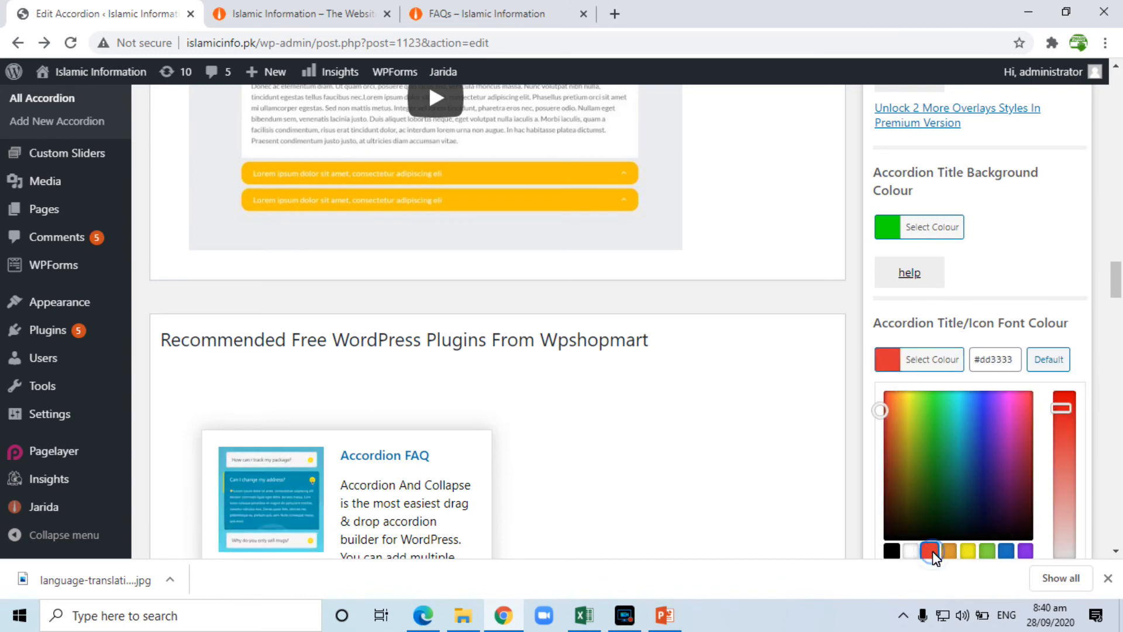
{"action": "left_click", "coordinate": [1074, 287]}
Set the accordion description background colour to the green preset #81d742
{"action": "scroll", "coordinate": [1073, 283], "scroll_direction": "down", "scroll_amount": 3}
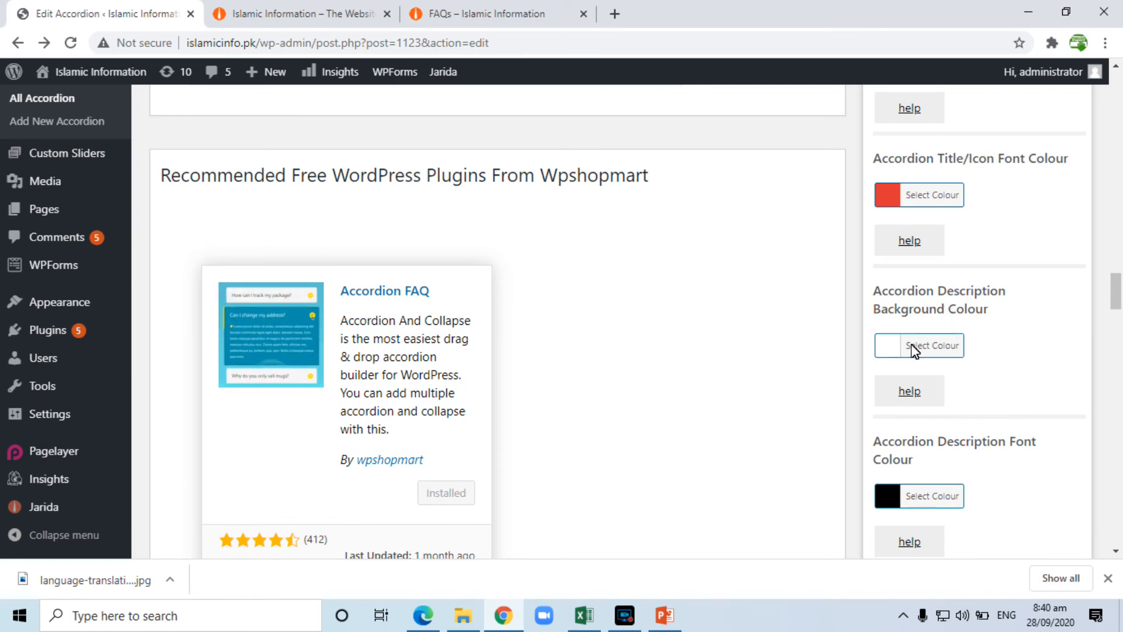
{"action": "left_click", "coordinate": [890, 346]}
{"action": "left_click", "coordinate": [987, 538]}
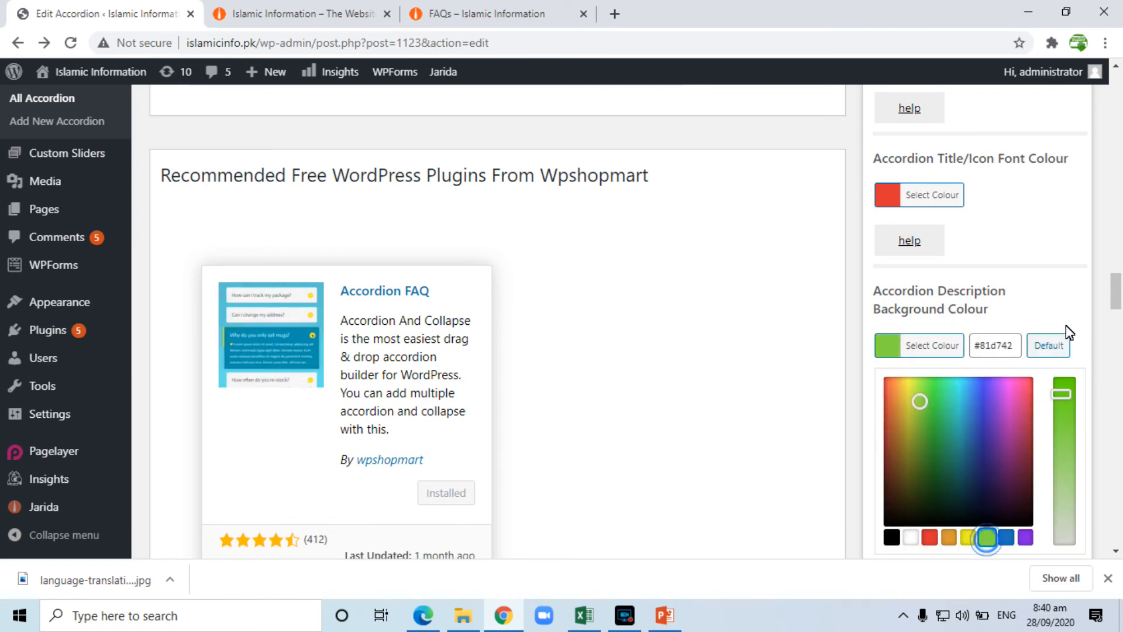
{"action": "left_click", "coordinate": [1065, 323]}
Review the remaining font and open/close icon settings and update the accordion to save the changes
{"action": "scroll", "coordinate": [1112, 351], "scroll_direction": "down", "scroll_amount": 3}
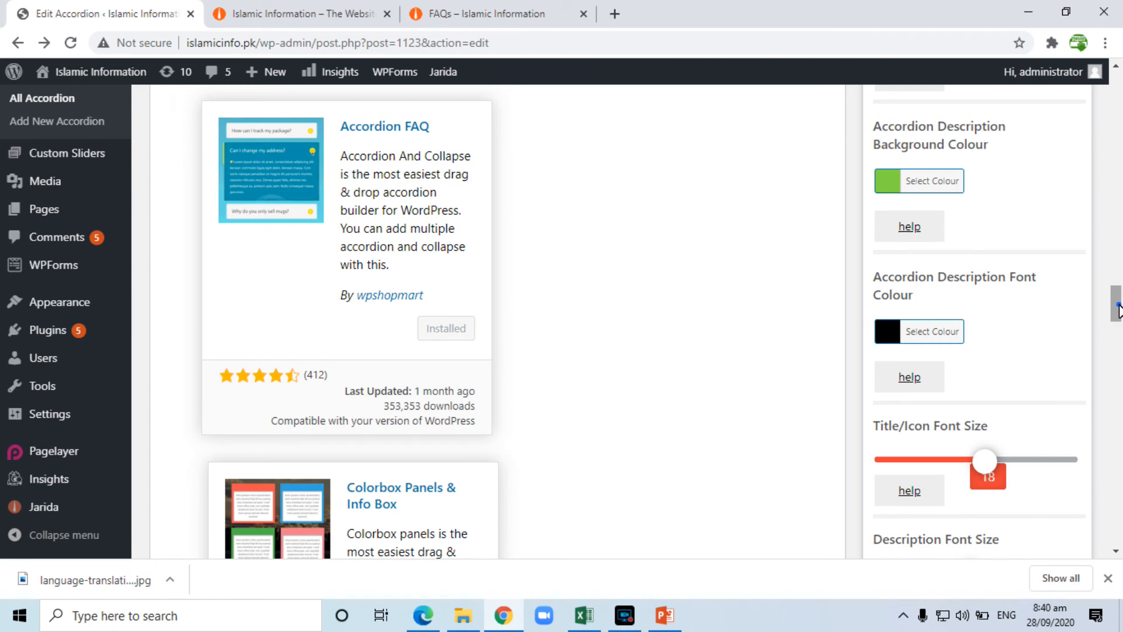
{"action": "scroll", "coordinate": [1115, 336], "scroll_direction": "down", "scroll_amount": 3}
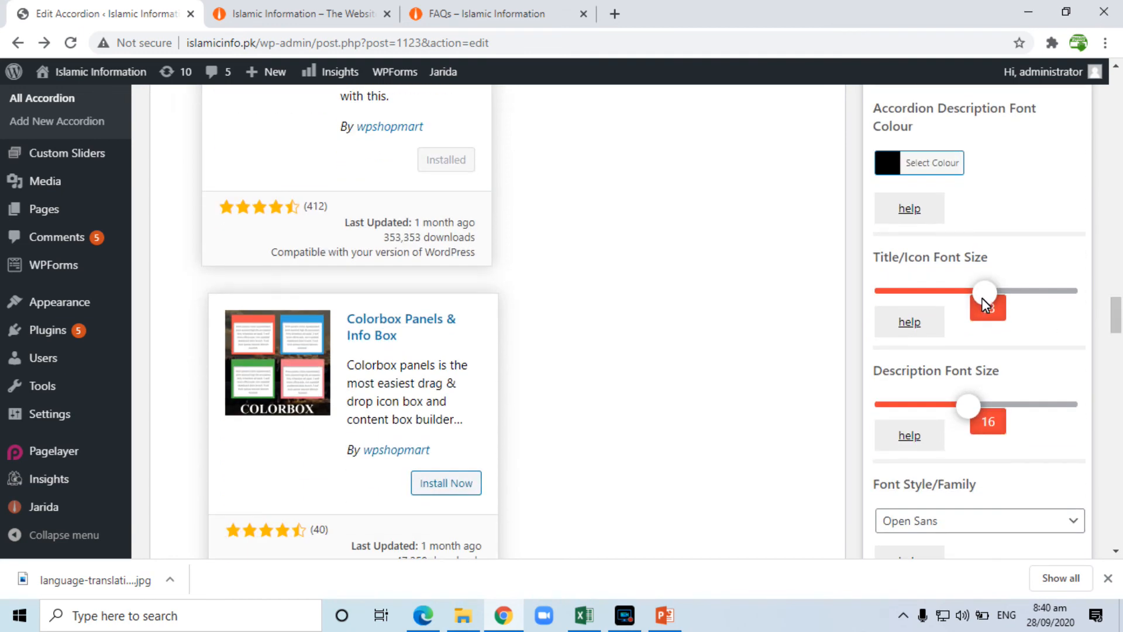
{"action": "left_click_drag", "start_coordinate": [1116, 324], "coordinate": [1116, 367]}
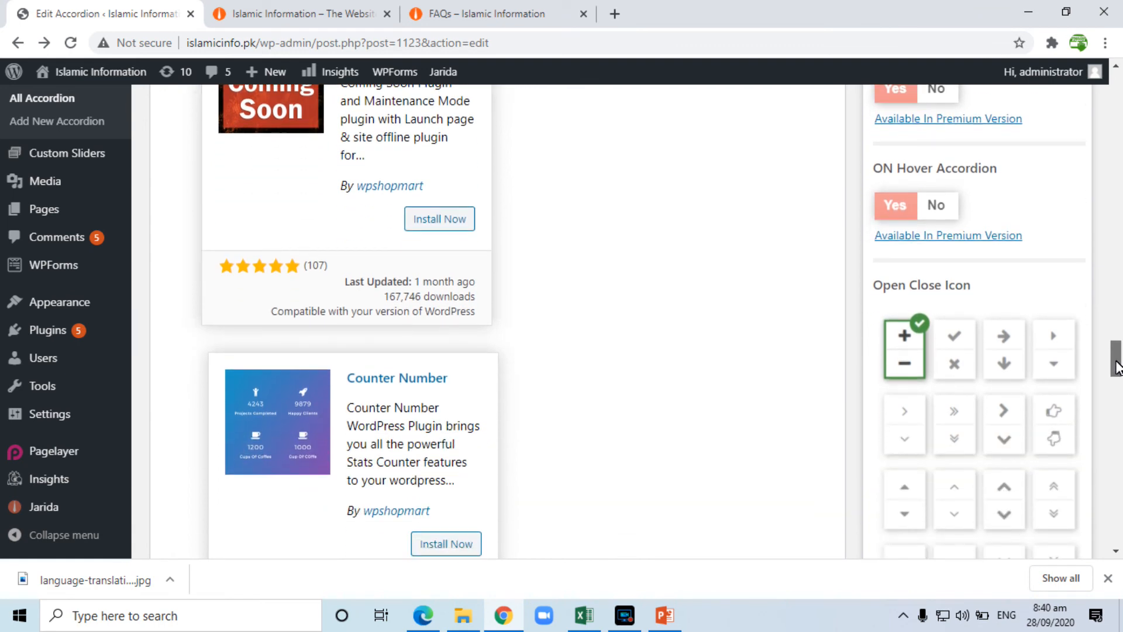
{"action": "left_click_drag", "start_coordinate": [1118, 367], "coordinate": [1112, 120]}
{"action": "left_click", "coordinate": [1055, 495]}
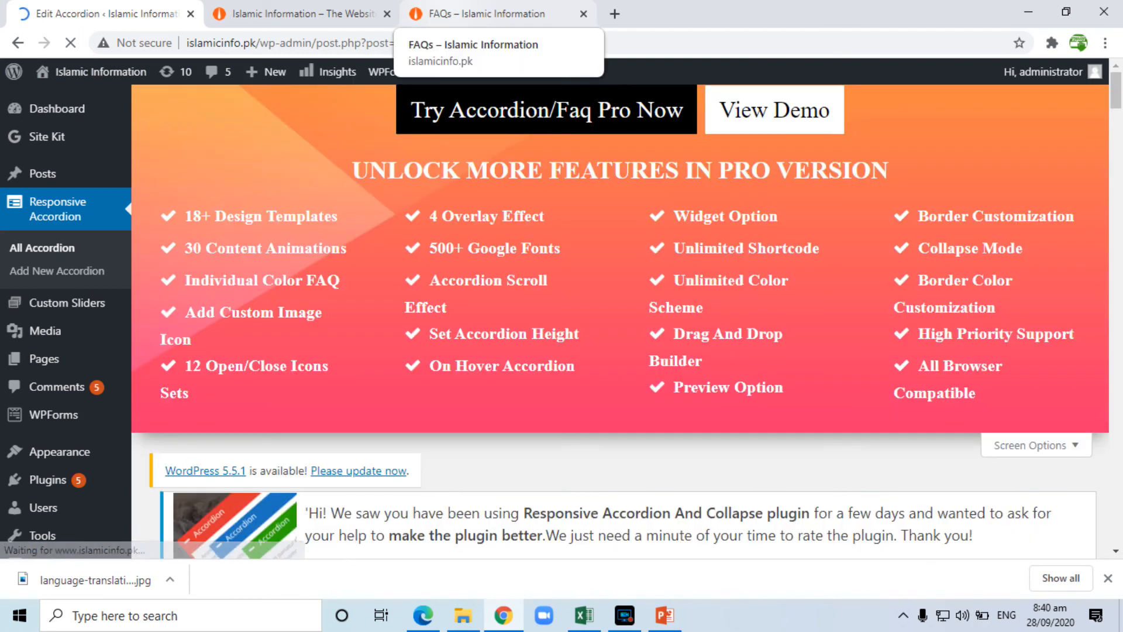
Reload the published FAQs post and expand and collapse both questions to check the new accordion styling
{"action": "left_click", "coordinate": [450, 9]}
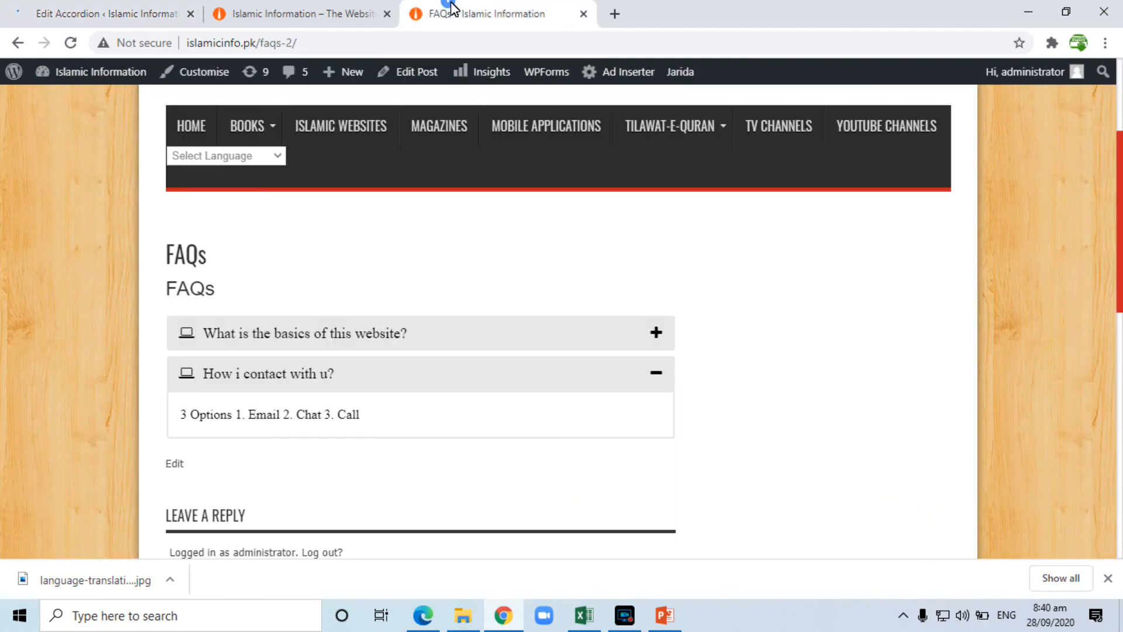
{"action": "left_click", "coordinate": [72, 43]}
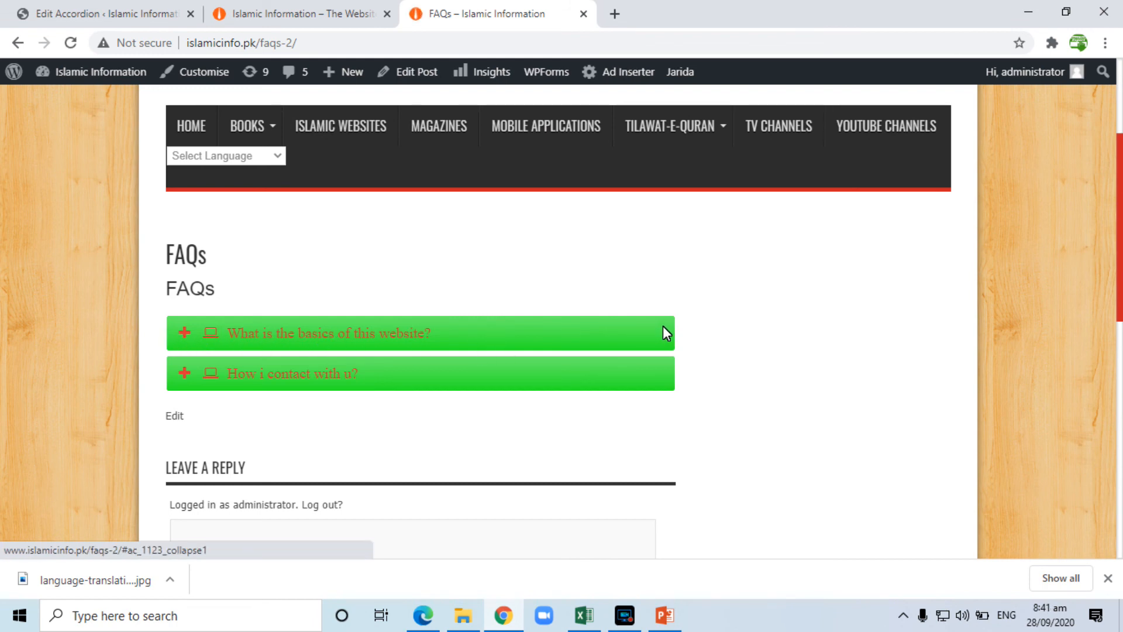
{"action": "left_click", "coordinate": [182, 336]}
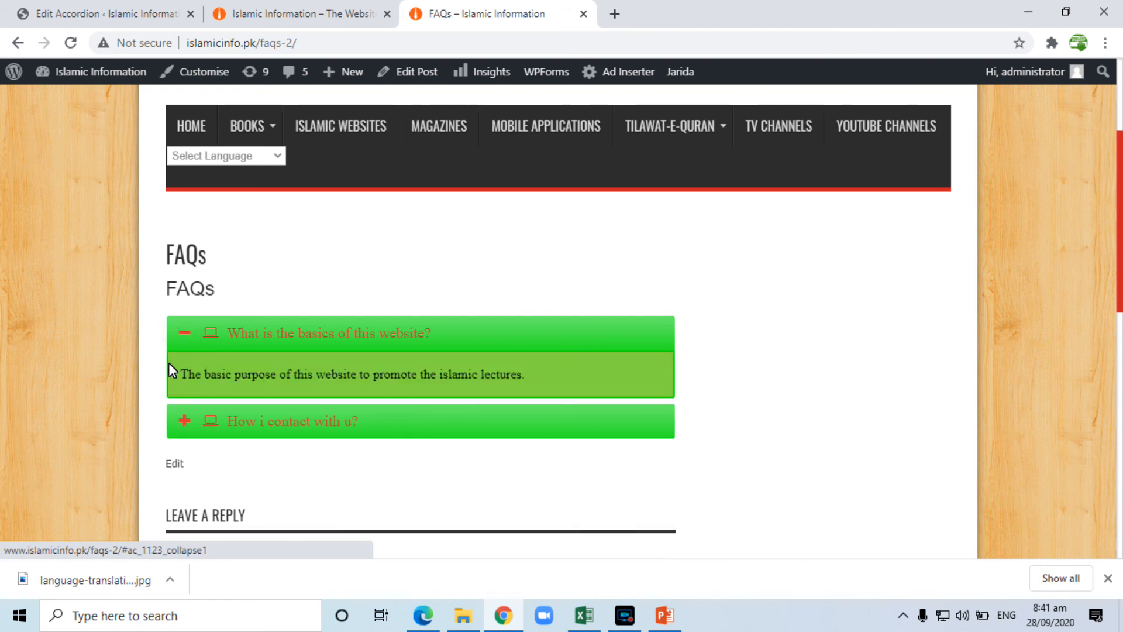
{"action": "left_click", "coordinate": [180, 333]}
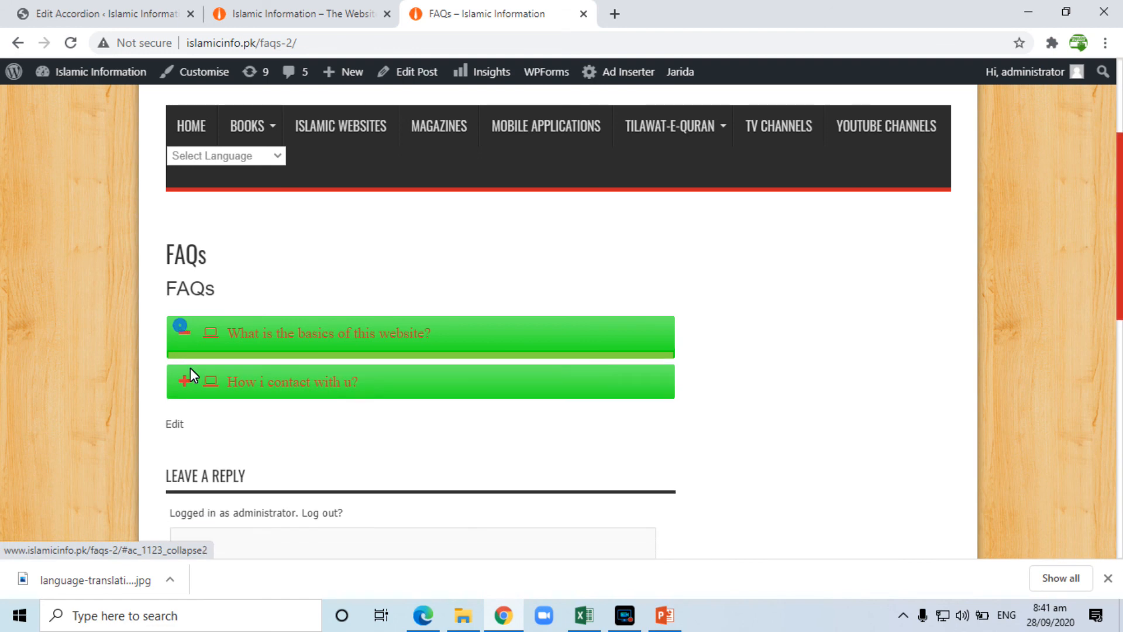
{"action": "left_click", "coordinate": [184, 373]}
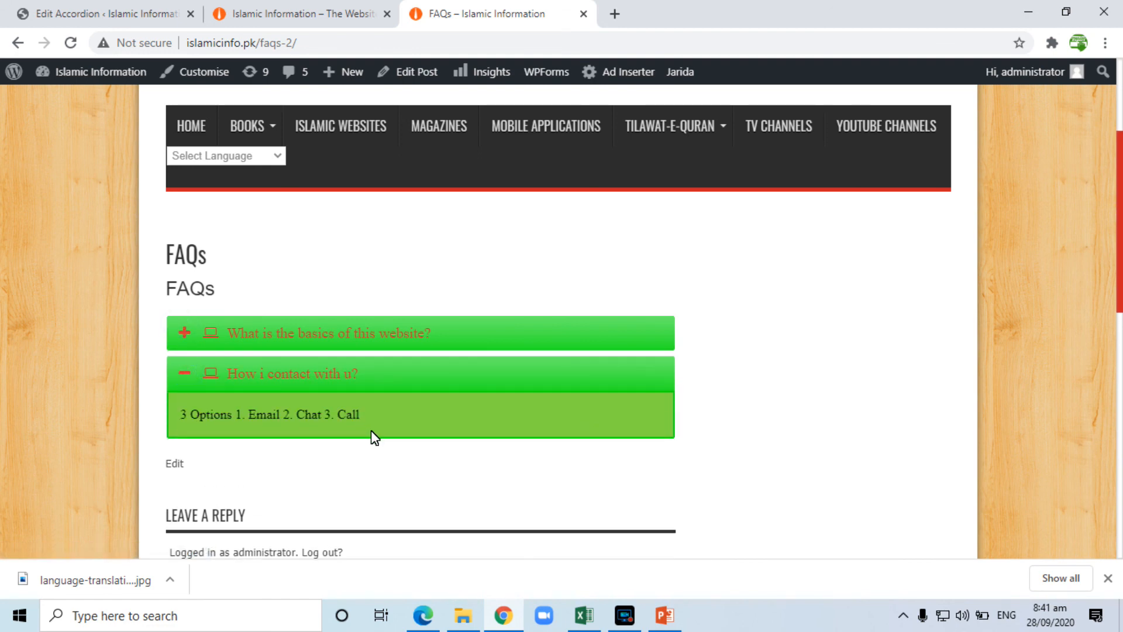
{"action": "left_click", "coordinate": [183, 377]}
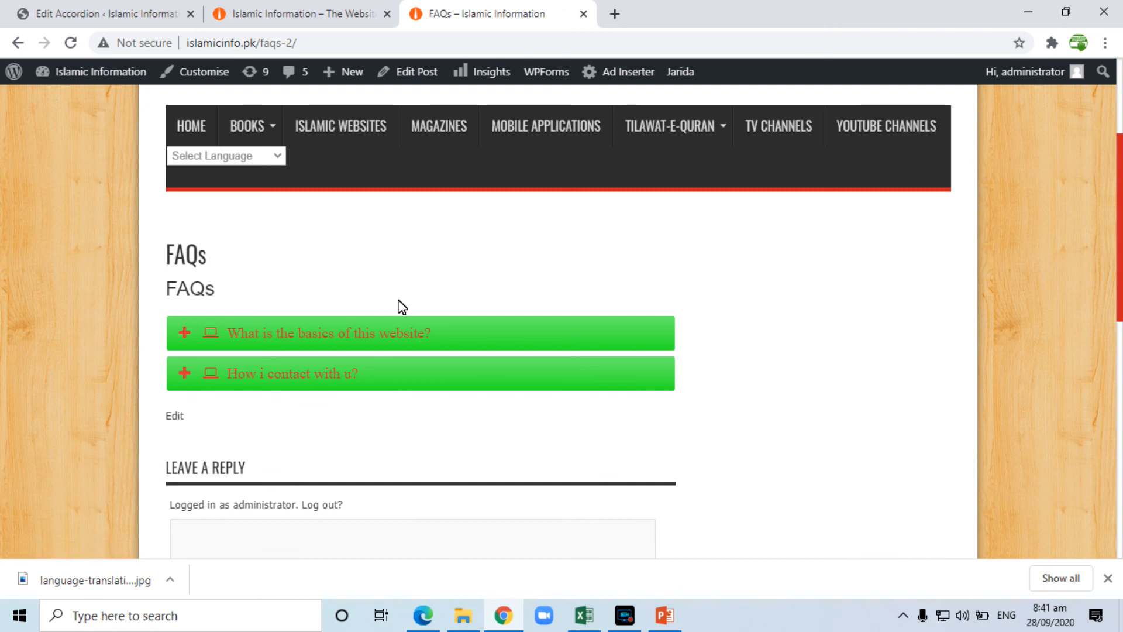
{"action": "left_click", "coordinate": [75, 9]}
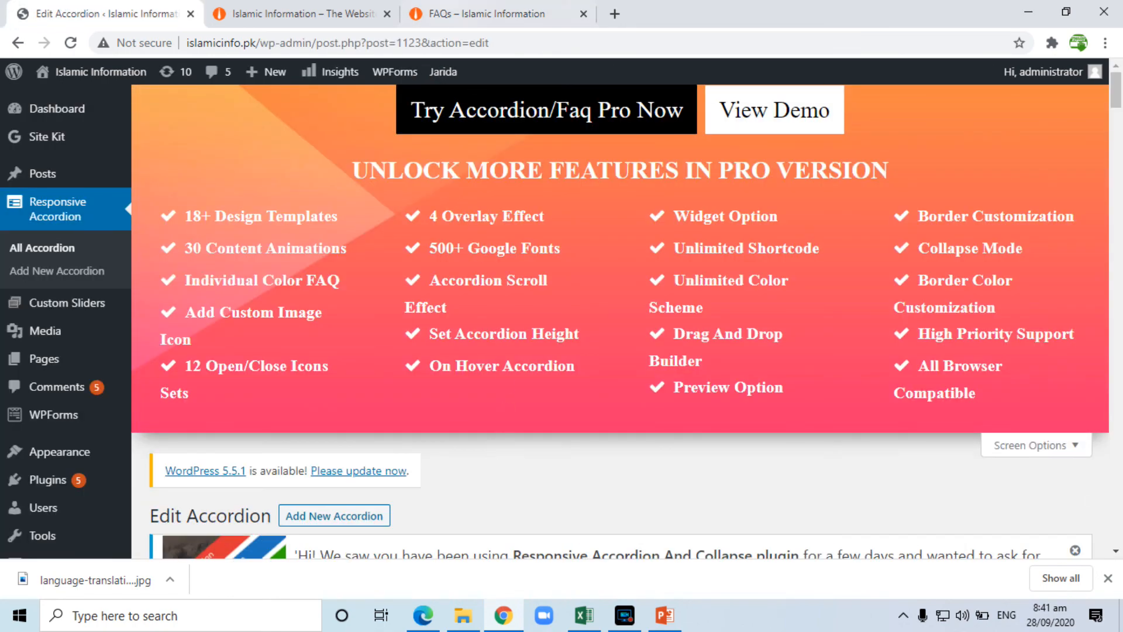
{"action": "left_click", "coordinate": [455, 13]}
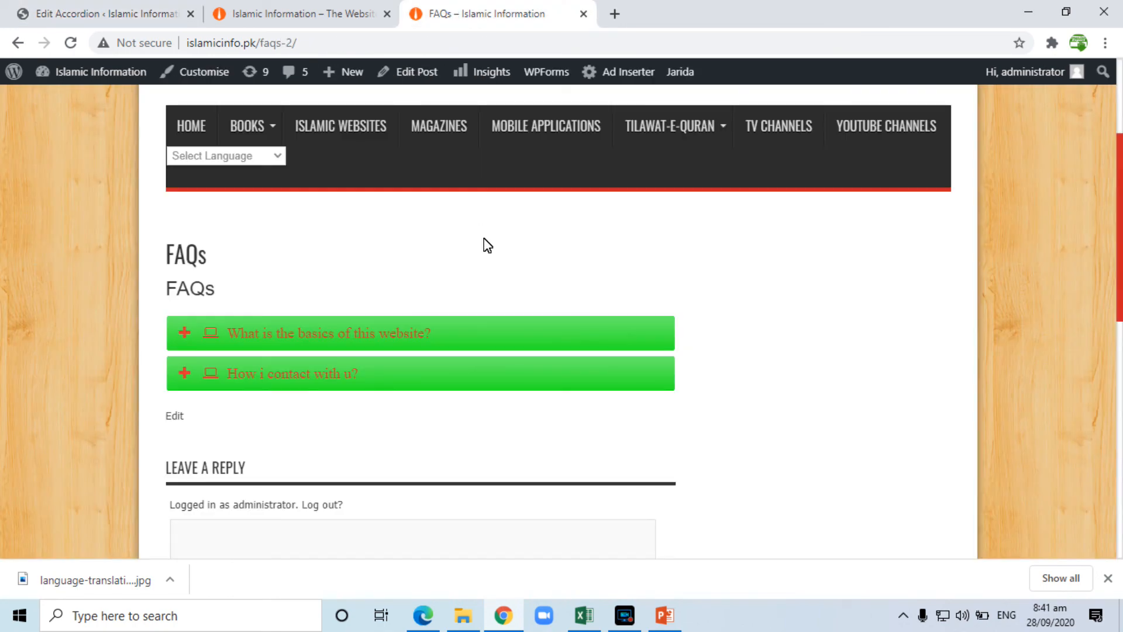